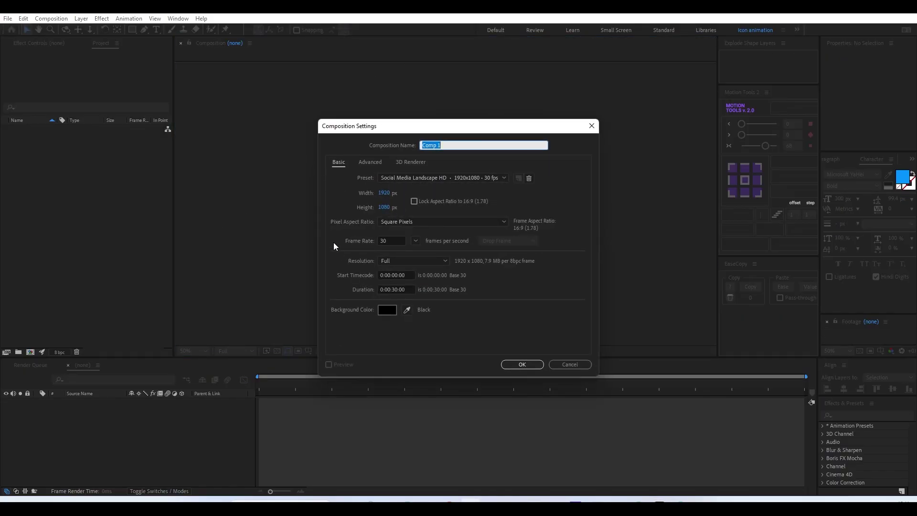
Create a 1920 x 1080, 30 fps, 30-second composition and add a text layer with the letter T
{"action": "left_click", "coordinate": [522, 365]}
{"action": "left_click_drag", "start_coordinate": [348, 172], "coordinate": [459, 255]}
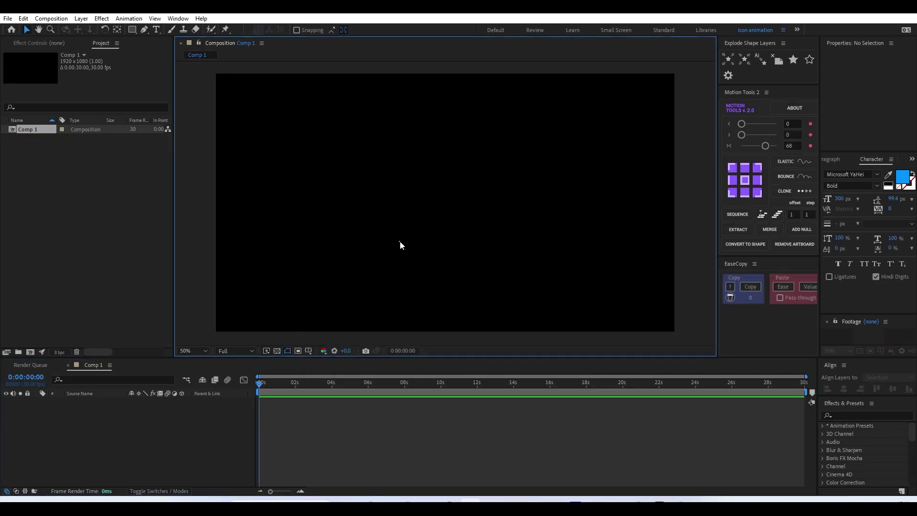
{"action": "left_click", "coordinate": [156, 29]}
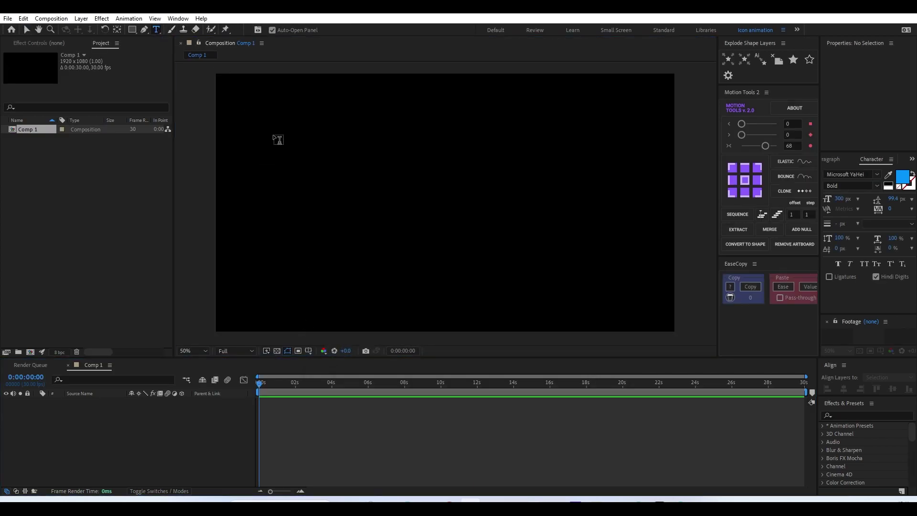
{"action": "left_click", "coordinate": [385, 190]}
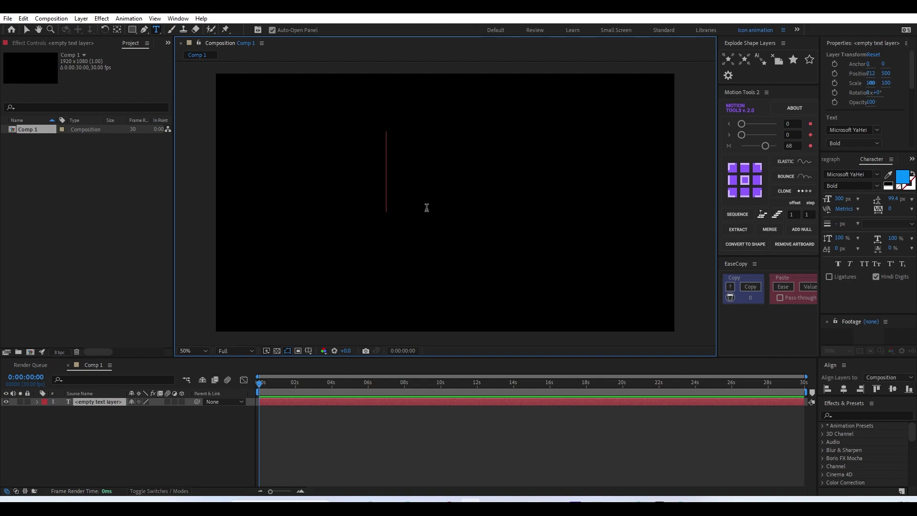
{"action": "type", "text": "T"}
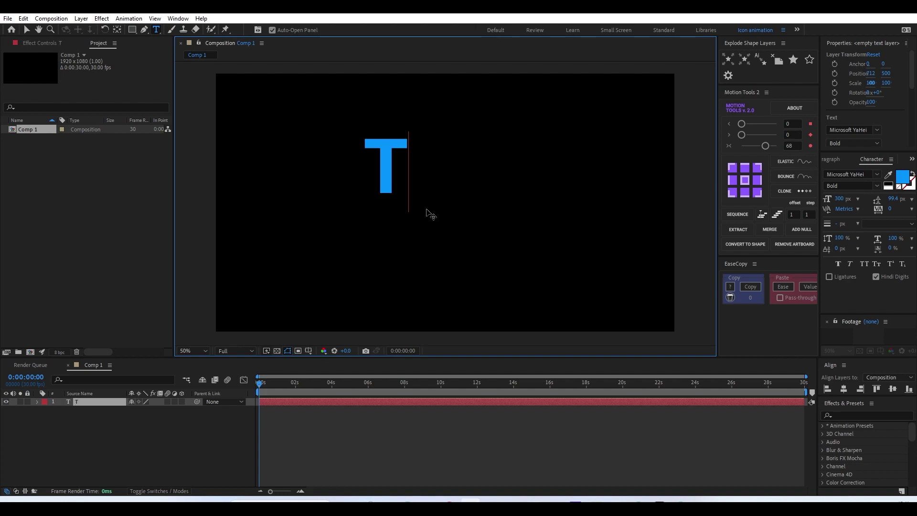
{"action": "left_click", "coordinate": [26, 32]}
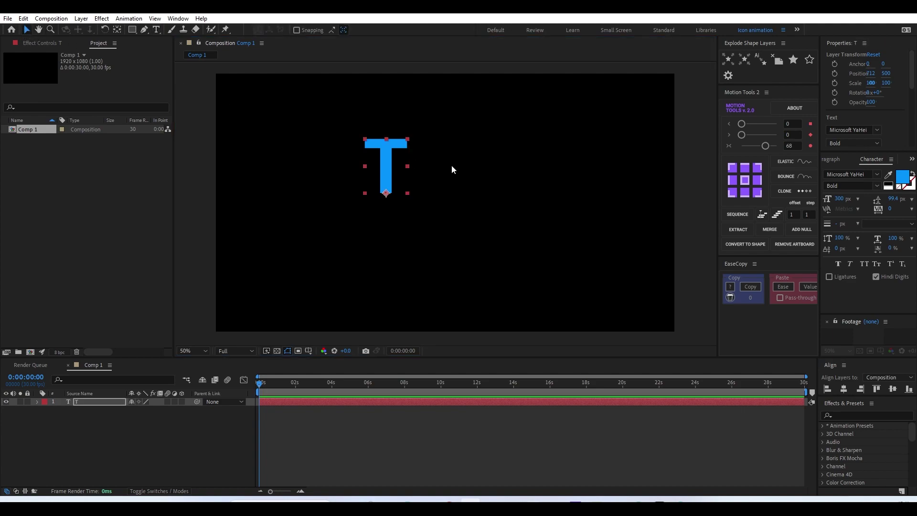
Centre the T layer in the composition and set its anchor point to the bottom centre of the letter
{"action": "key", "text": "ctrl+Home"}
{"action": "left_click_drag", "start_coordinate": [454, 197], "coordinate": [456, 197]}
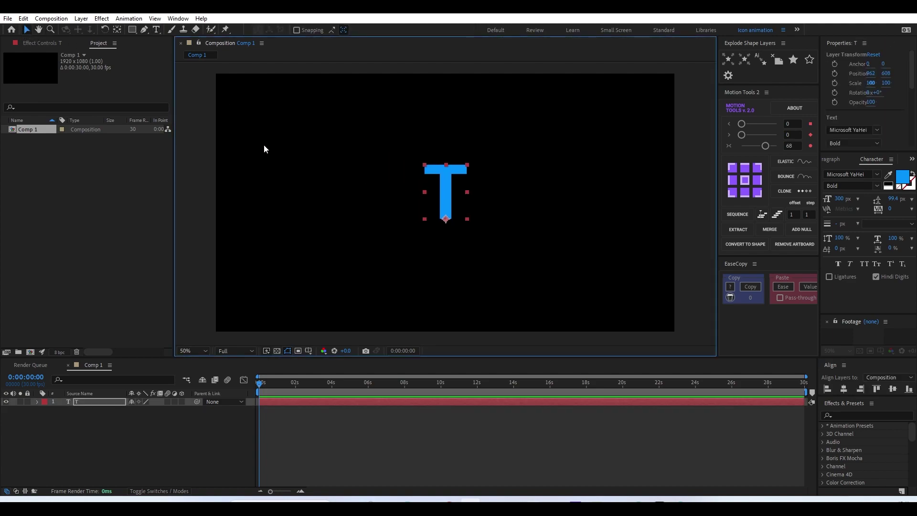
{"action": "left_click", "coordinate": [746, 194]}
{"action": "left_click", "coordinate": [117, 31]}
{"action": "left_click", "coordinate": [443, 223]}
{"action": "left_click", "coordinate": [444, 212]}
{"action": "left_click_drag", "start_coordinate": [446, 215], "coordinate": [451, 199]}
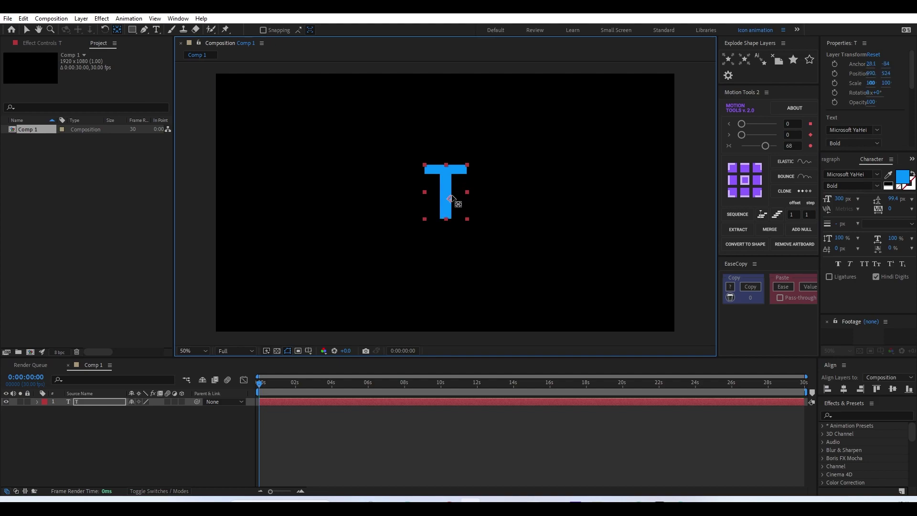
{"action": "left_click", "coordinate": [744, 193]}
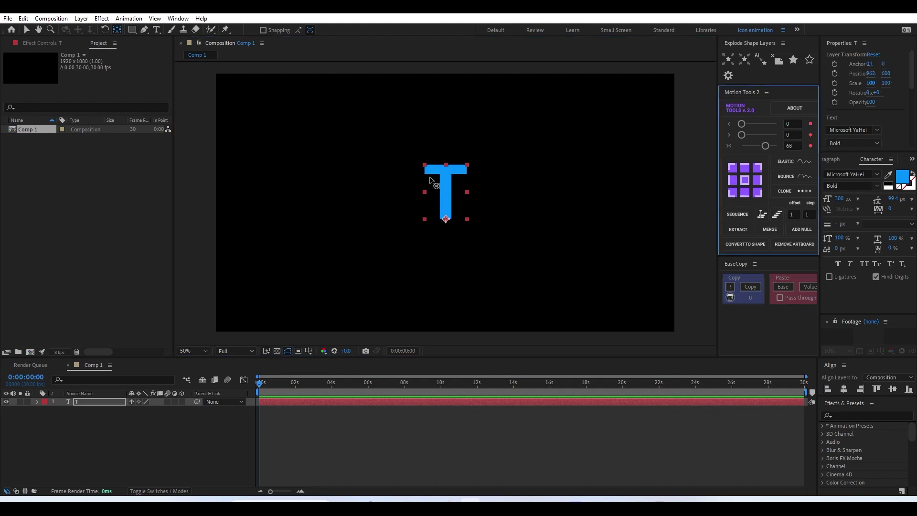
{"action": "left_click", "coordinate": [26, 29]}
{"action": "left_click", "coordinate": [401, 170]}
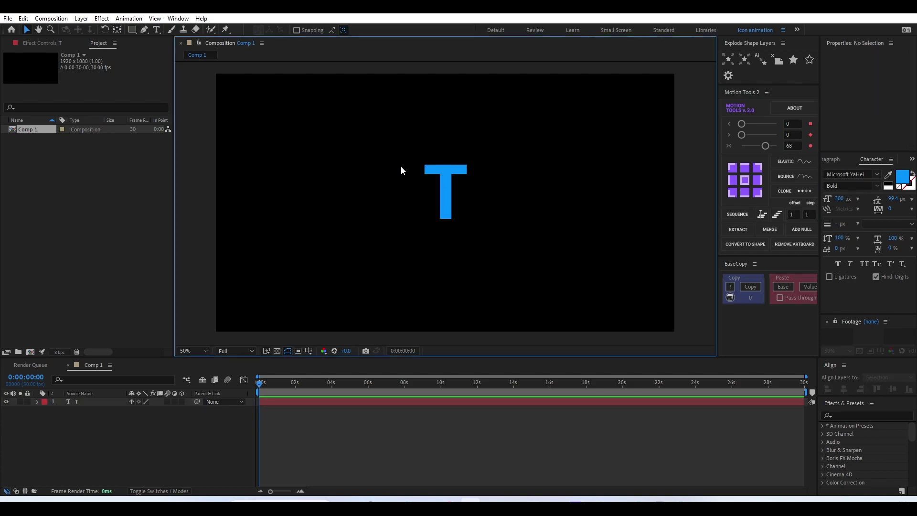
Align the T layer to the composition's horizontal and vertical centre
{"action": "left_click", "coordinate": [431, 179]}
{"action": "left_click", "coordinate": [843, 388]}
{"action": "left_click", "coordinate": [892, 389]}
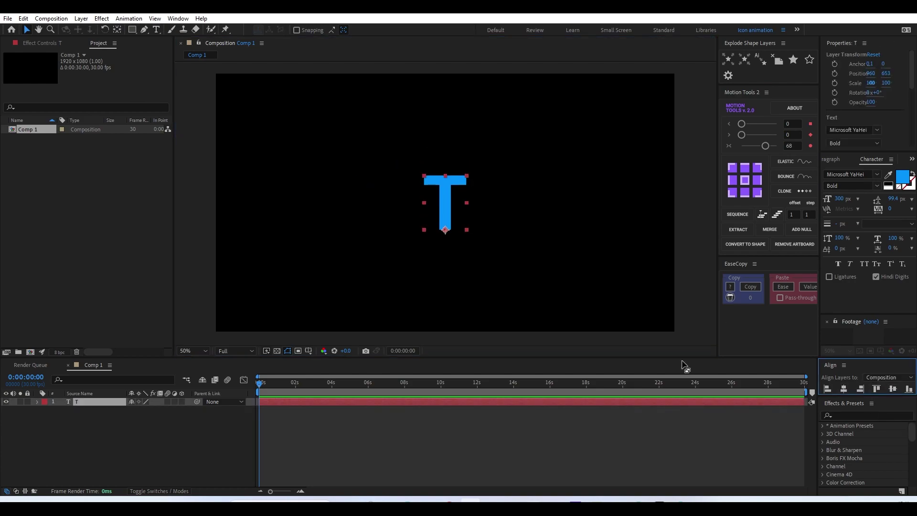
{"action": "left_click", "coordinate": [517, 296]}
Add a 100% Scale keyframe to the T layer and place it at frame 20
{"action": "left_click", "coordinate": [276, 383]}
{"action": "left_click_drag", "start_coordinate": [273, 389], "coordinate": [250, 398]}
{"action": "left_click", "coordinate": [290, 399]}
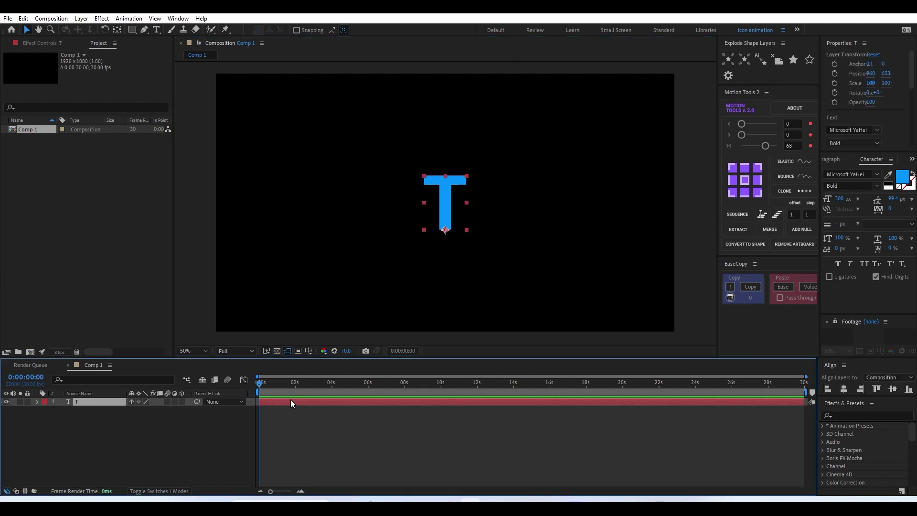
{"action": "key", "text": "s"}
{"action": "key", "text": "shift+Page_Down"}
{"action": "key", "text": "equal"}
{"action": "key", "text": "equal"}
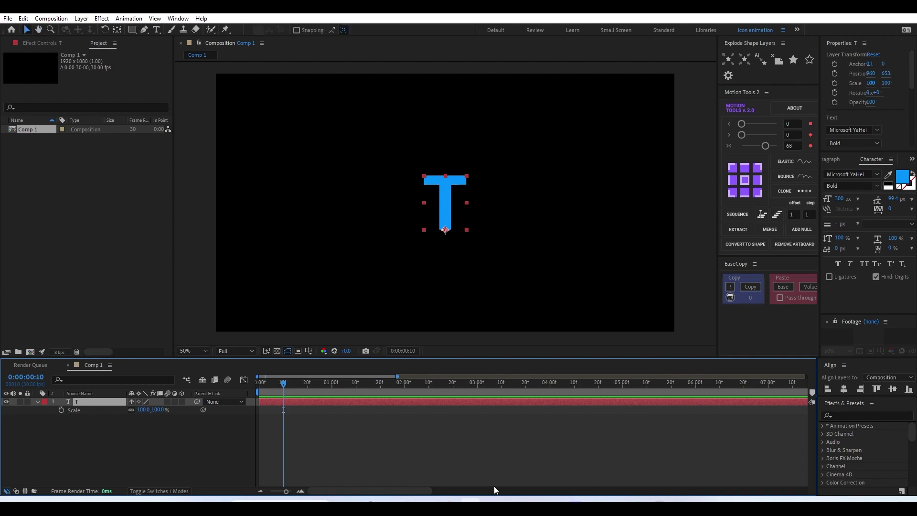
{"action": "left_click", "coordinate": [62, 410]}
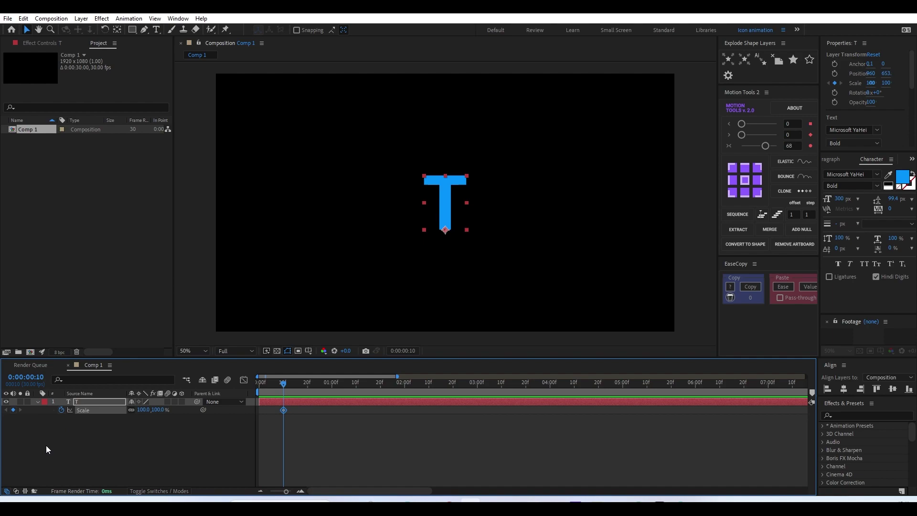
{"action": "key", "text": "shift+Page_Down"}
{"action": "left_click_drag", "start_coordinate": [283, 409], "coordinate": [308, 409]}
Keyframe the T layer's Scale at 130% on frame 10 and 0% on frame 0
{"action": "key", "text": "shift+Page_Up"}
{"action": "left_click", "coordinate": [160, 410]}
{"action": "type", "text": "130"}
{"action": "key", "text": "Return"}
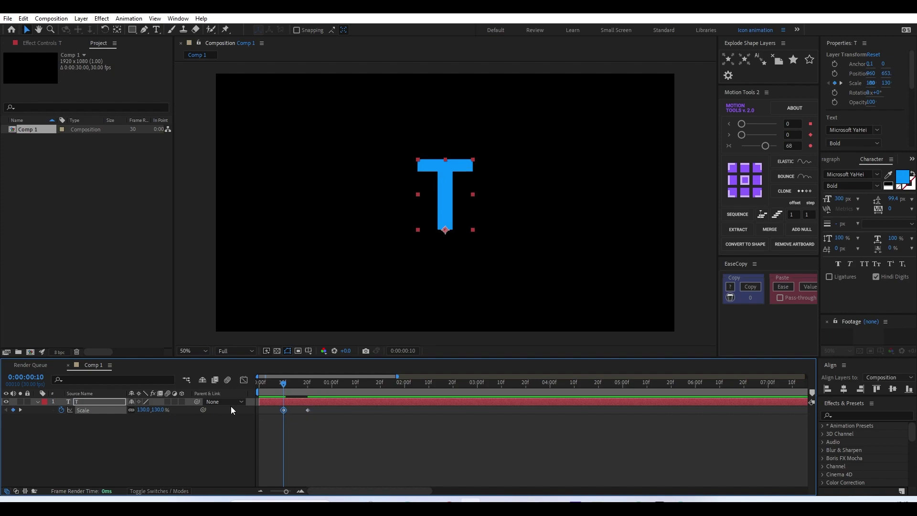
{"action": "key", "text": "Home"}
{"action": "left_click", "coordinate": [157, 410]}
{"action": "type", "text": "0"}
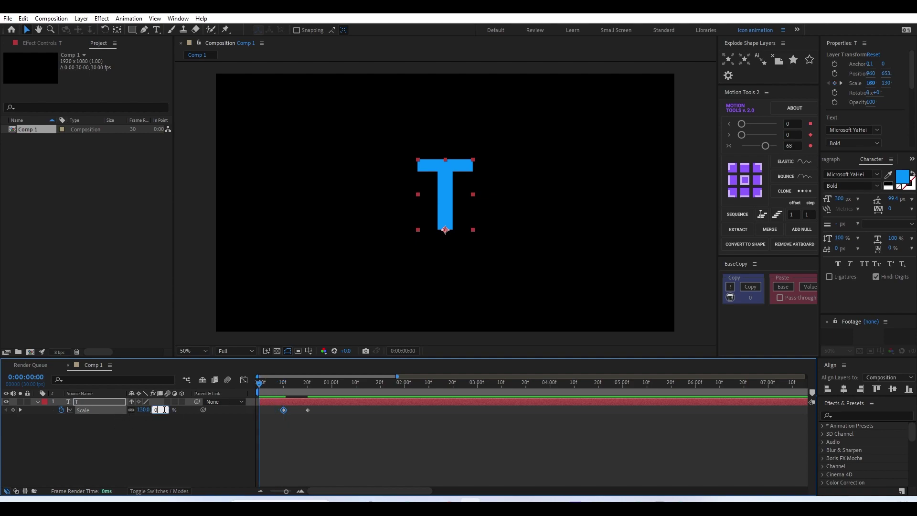
{"action": "key", "text": "Return"}
Preview the T layer's scale animation
{"action": "left_click", "coordinate": [361, 484]}
{"action": "key", "text": "space"}
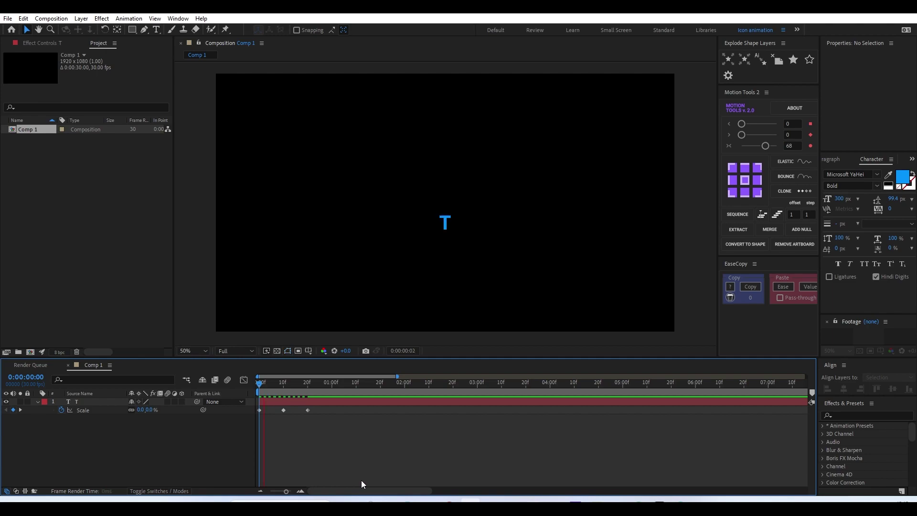
{"action": "key", "text": "space"}
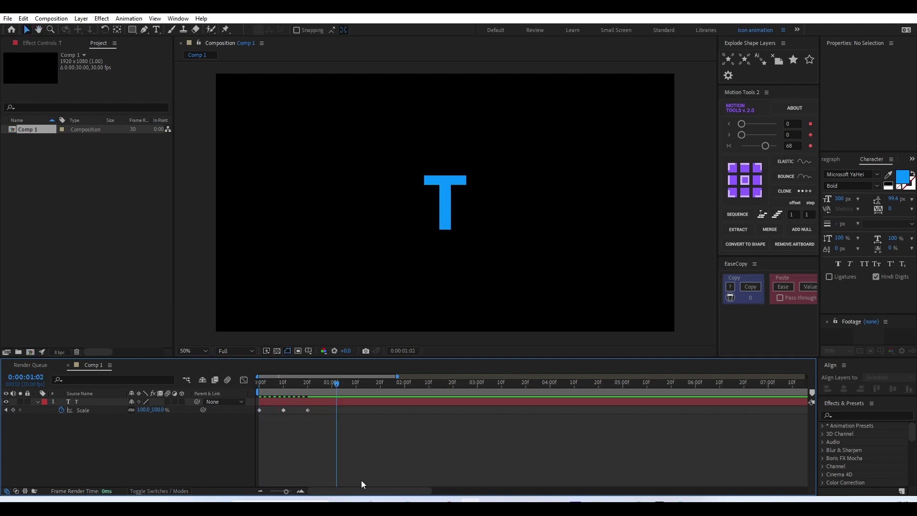
Apply Easy Ease to the three Scale keyframes, lengthen their speed-graph handles to form sharp mid-segment peaks, and preview the animation
{"action": "left_click_drag", "start_coordinate": [363, 481], "coordinate": [256, 406]}
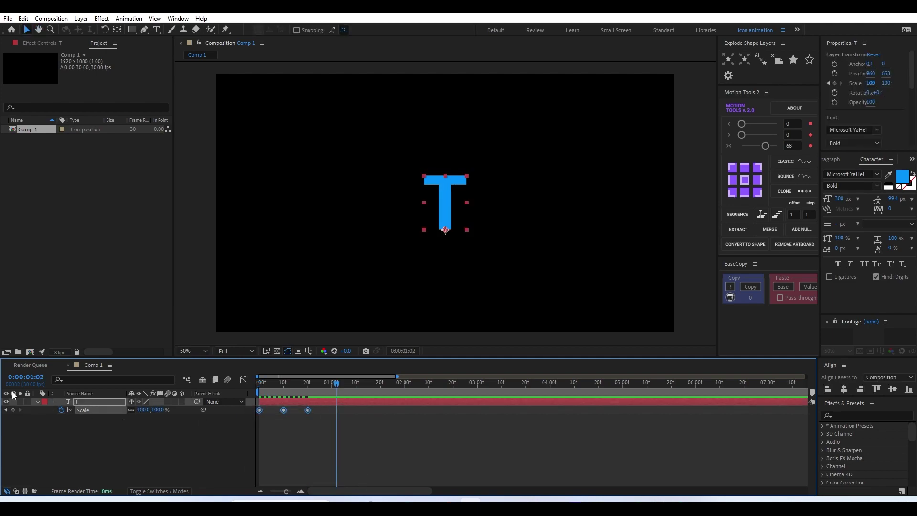
{"action": "left_click", "coordinate": [244, 380]}
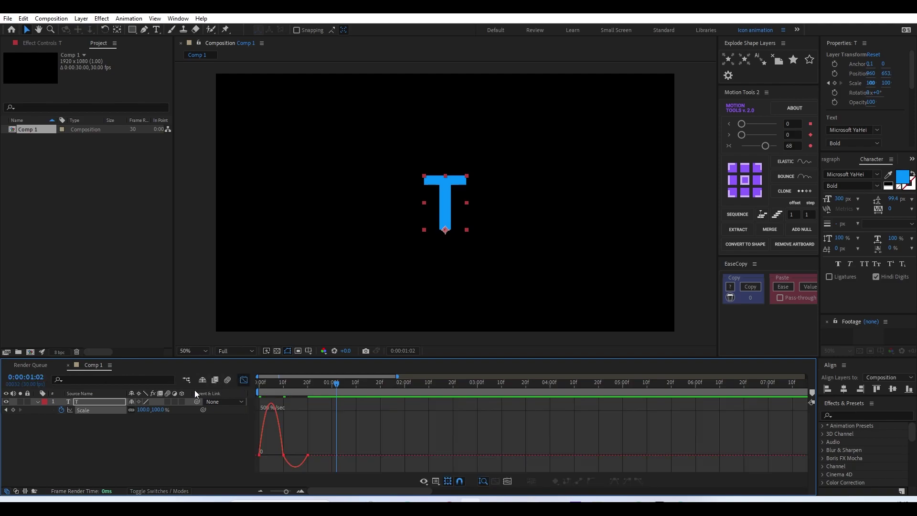
{"action": "left_click_drag", "start_coordinate": [331, 440], "coordinate": [199, 474]}
{"action": "left_click", "coordinate": [283, 383]}
{"action": "key", "text": "equal"}
{"action": "key", "text": "minus"}
{"action": "key", "text": "minus"}
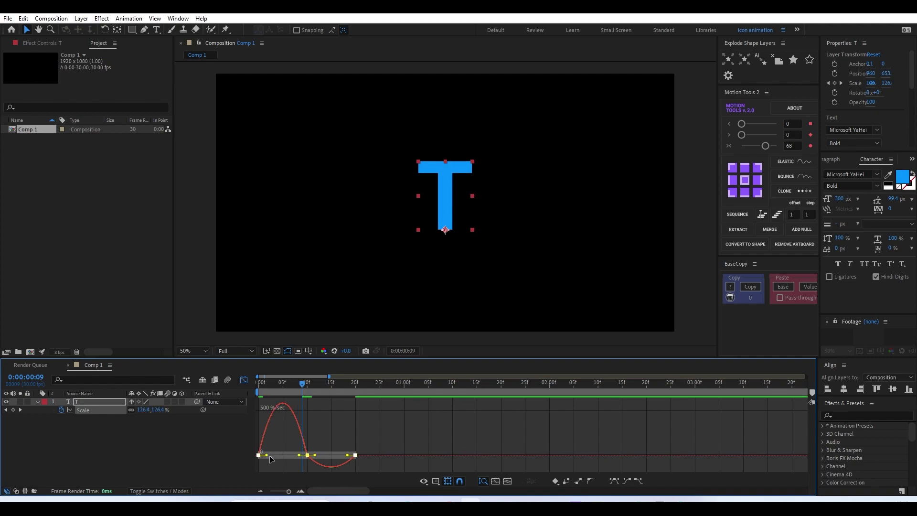
{"action": "mouse_move", "coordinate": [267, 456]}
{"action": "left_mouse_down"}
{"action": "mouse_move", "coordinate": [293, 455]}
{"action": "mouse_move", "coordinate": [282, 454]}
{"action": "left_mouse_up"}
{"action": "left_click", "coordinate": [308, 402]}
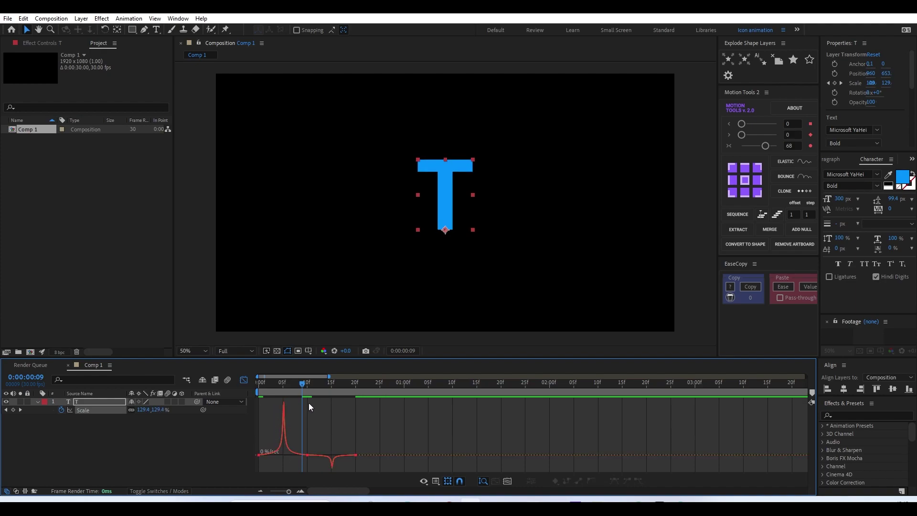
{"action": "left_click", "coordinate": [244, 381]}
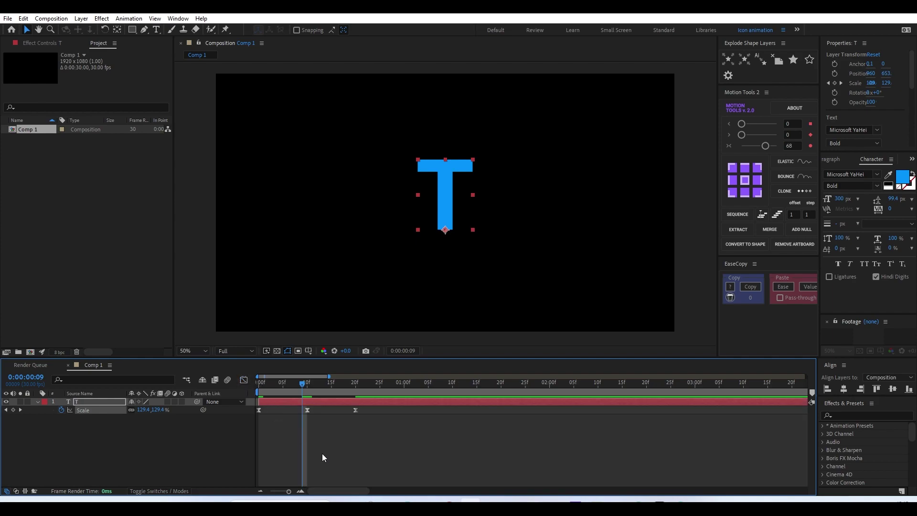
{"action": "left_click", "coordinate": [376, 459]}
{"action": "key", "text": "space"}
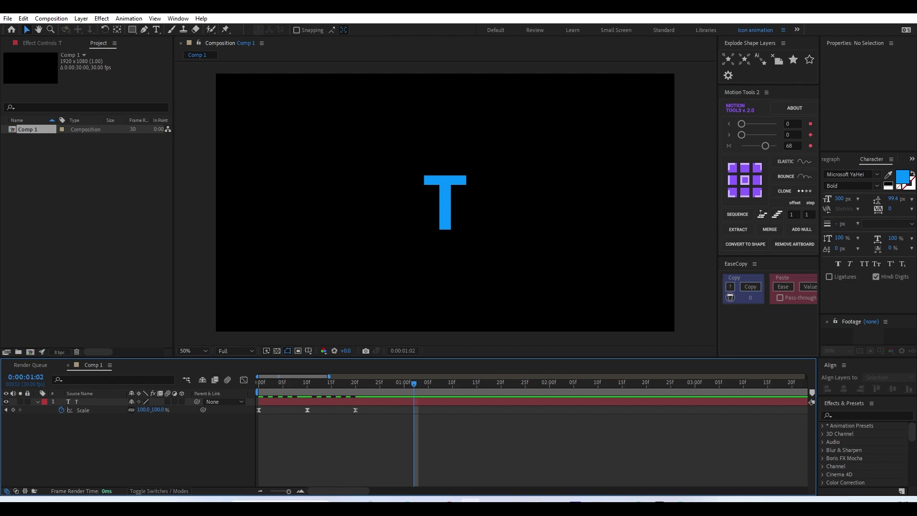
Add a Position keyframe to the T layer at frame 10 and show all of its keyframed properties
{"action": "left_click_drag", "start_coordinate": [317, 382], "coordinate": [312, 405]}
{"action": "left_click", "coordinate": [312, 405]}
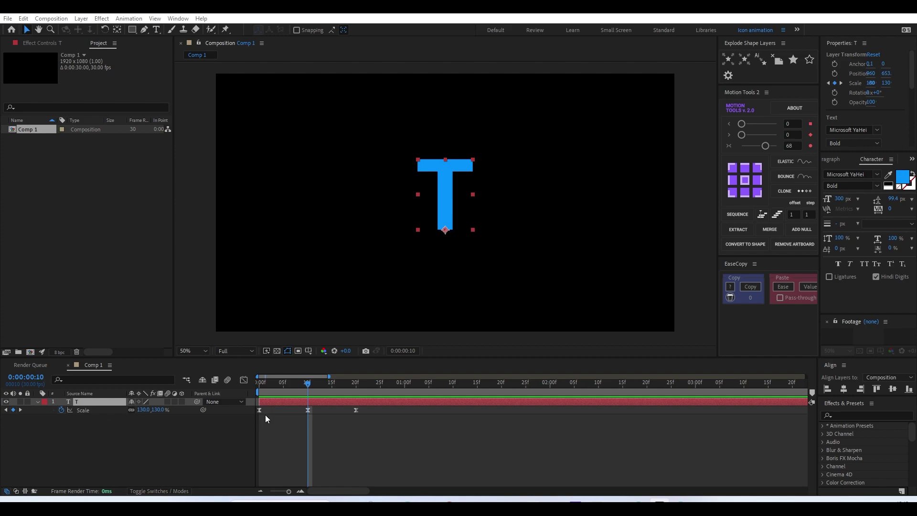
{"action": "left_click", "coordinate": [306, 402]}
{"action": "key", "text": "p"}
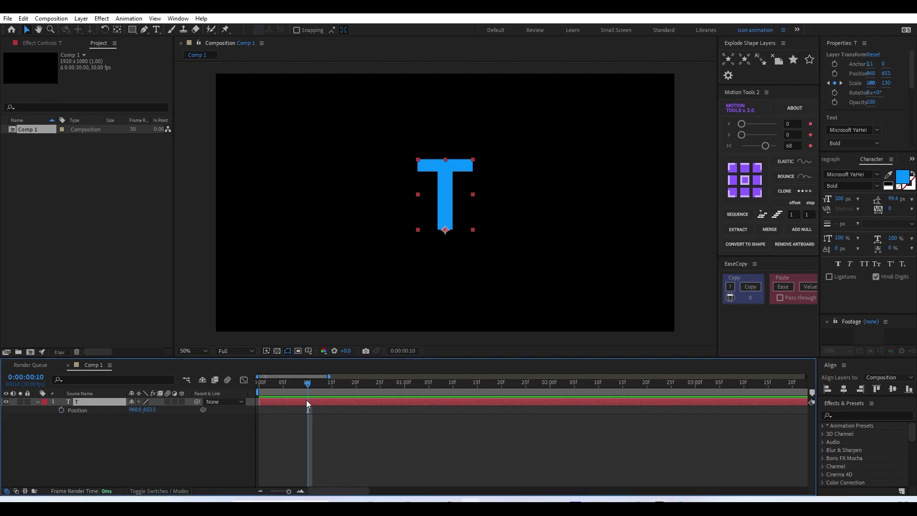
{"action": "left_click", "coordinate": [65, 409]}
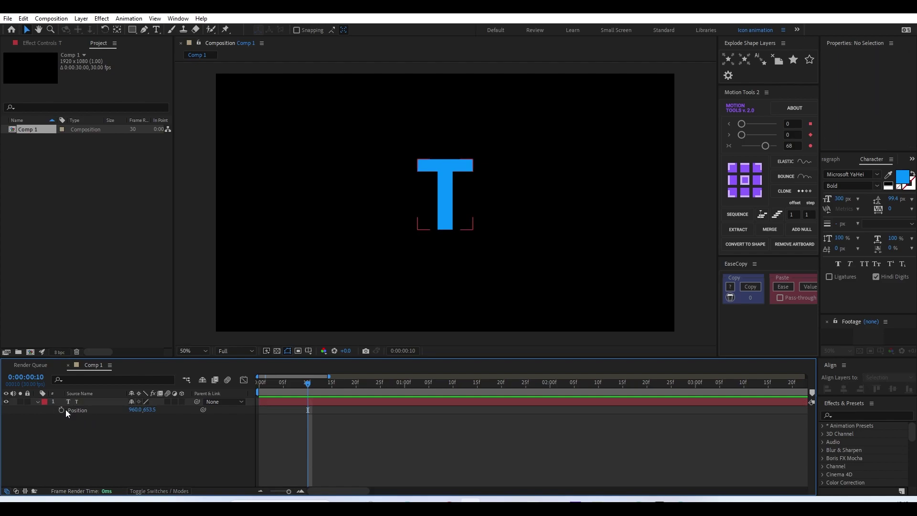
{"action": "left_click", "coordinate": [61, 410]}
{"action": "key", "text": "p"}
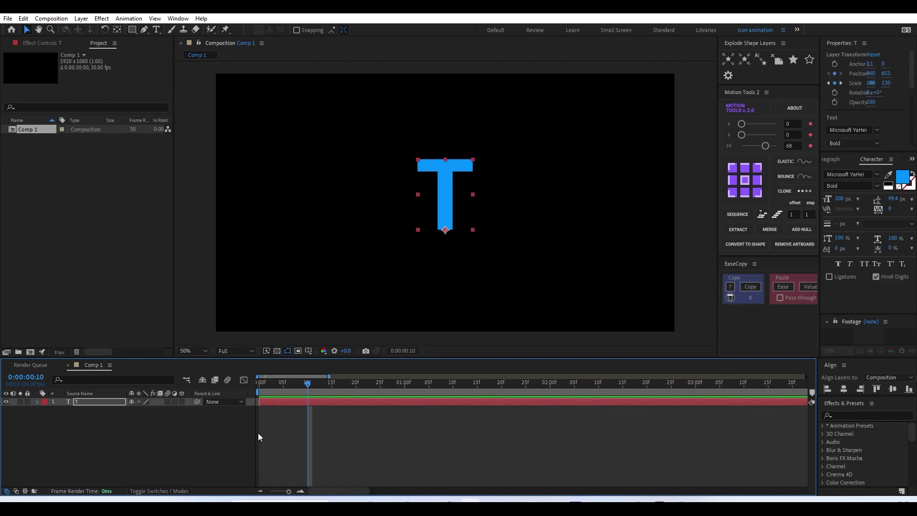
{"action": "key", "text": "u"}
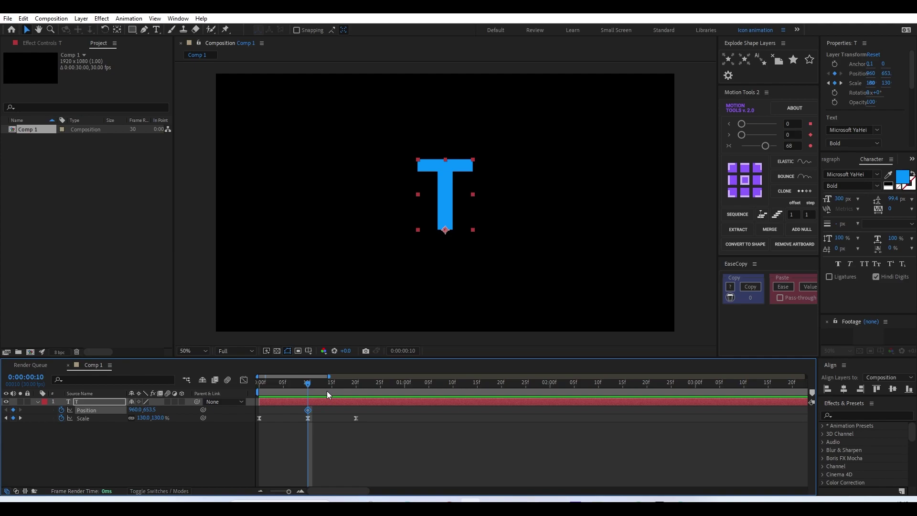
At frame 5, move the T outside the frame's upper-right corner, to a position of about 2056, 107.5
{"action": "left_click_drag", "start_coordinate": [317, 386], "coordinate": [282, 402]}
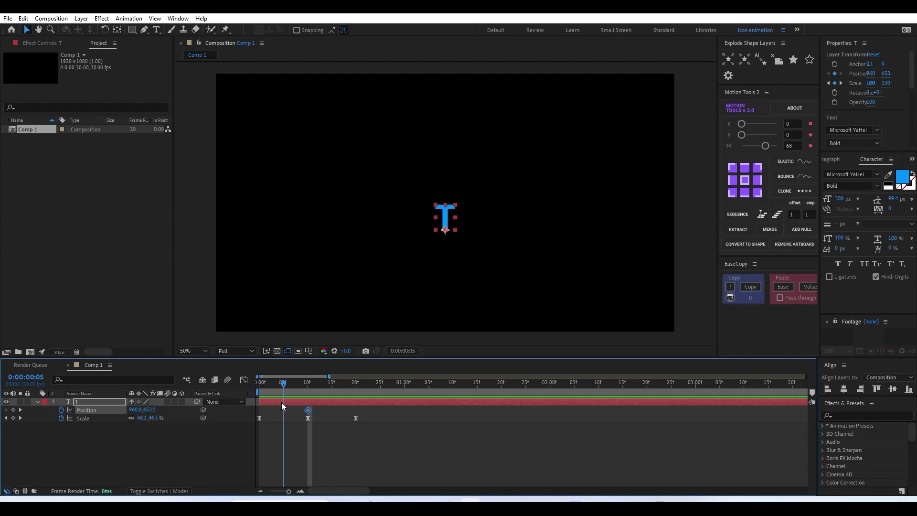
{"action": "left_click_drag", "start_coordinate": [440, 216], "coordinate": [699, 90]}
{"action": "left_click_drag", "start_coordinate": [614, 168], "coordinate": [580, 173]}
{"action": "left_click_drag", "start_coordinate": [664, 97], "coordinate": [674, 92]}
Curve the motion path by pulling a handle straight down from its off-frame point, and shift that Position keyframe to frame 0
{"action": "left_click_drag", "start_coordinate": [144, 30], "coordinate": [170, 61]}
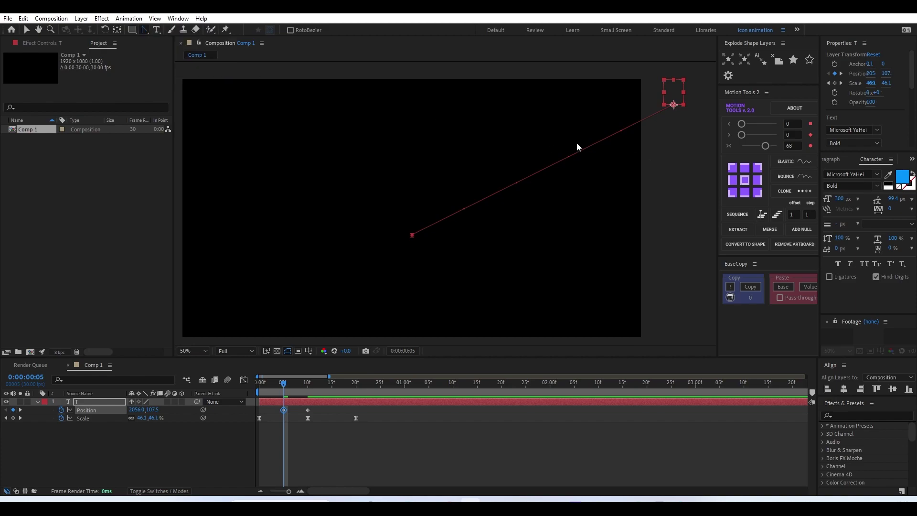
{"action": "left_click_drag", "start_coordinate": [673, 105], "coordinate": [674, 264]}
{"action": "left_click", "coordinate": [27, 30]}
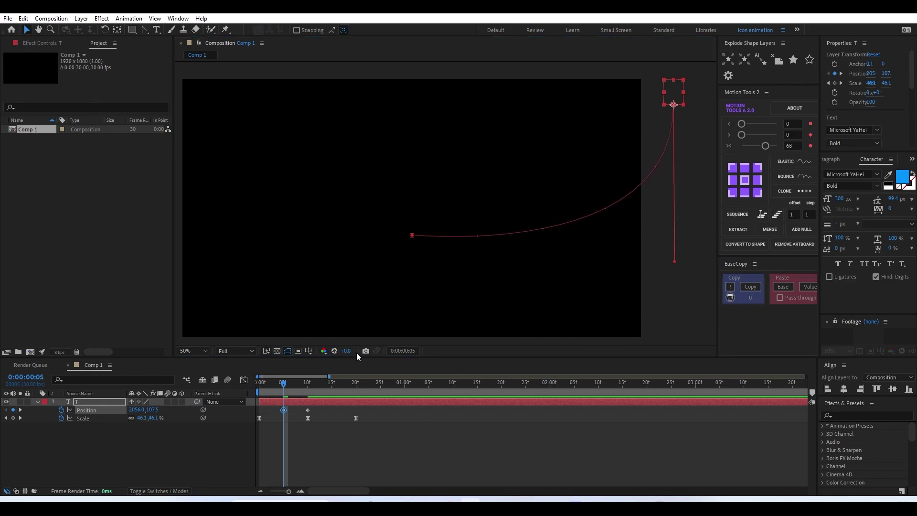
{"action": "left_click", "coordinate": [331, 459]}
{"action": "left_click_drag", "start_coordinate": [280, 394], "coordinate": [259, 412]}
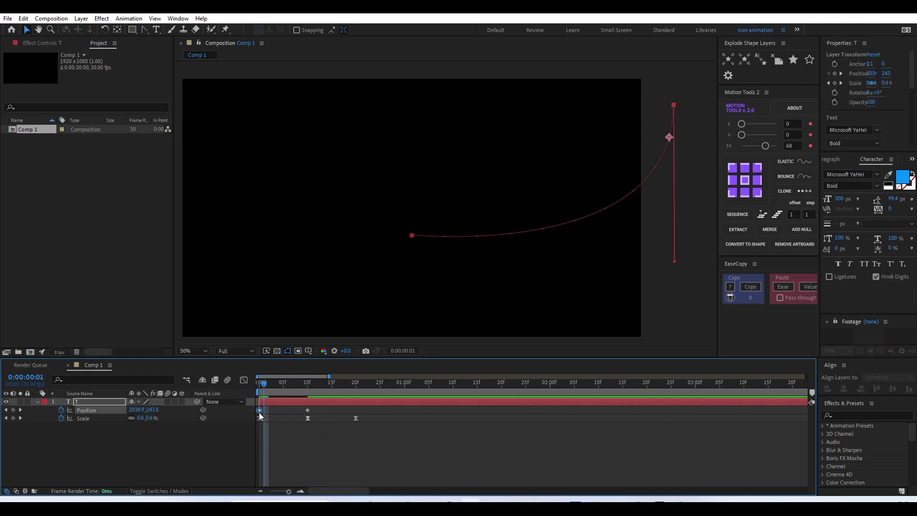
Apply Easy Ease to both Position keyframes of the T layer
{"action": "left_click", "coordinate": [99, 409]}
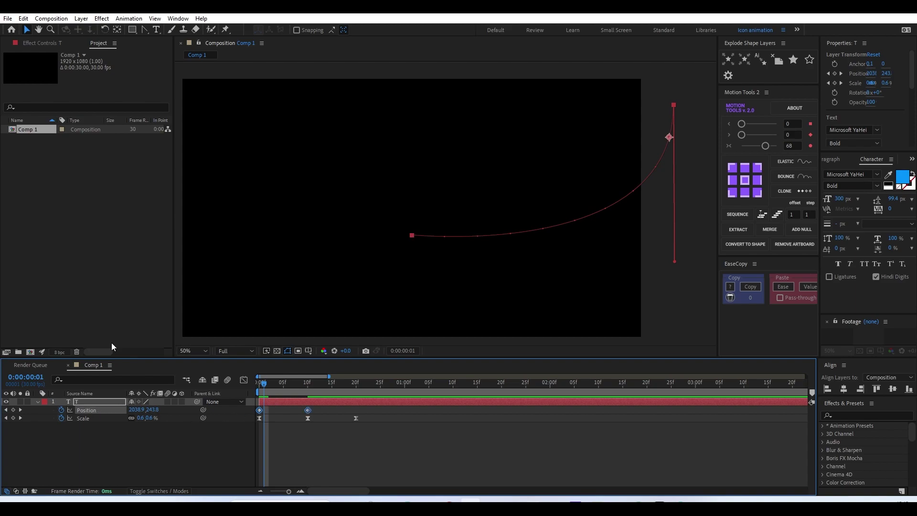
{"action": "left_click_drag", "start_coordinate": [329, 432], "coordinate": [243, 398]}
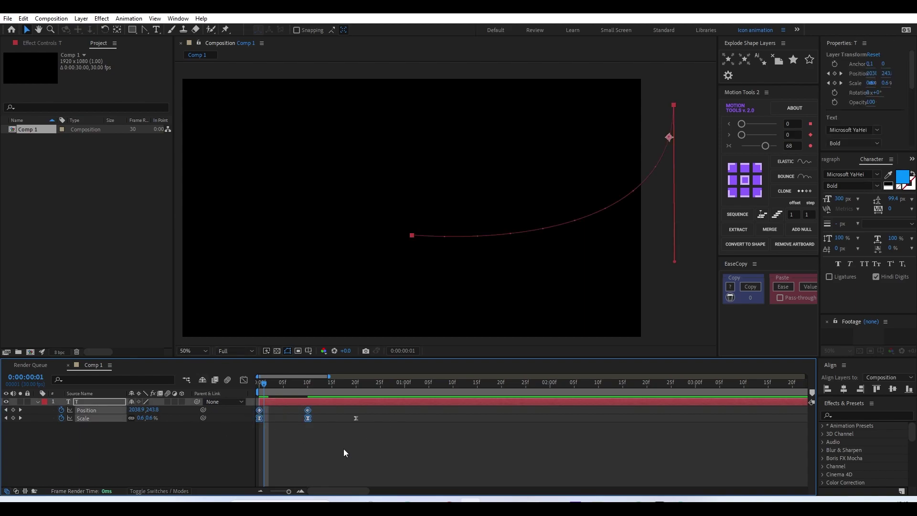
{"action": "left_click", "coordinate": [373, 443]}
{"action": "left_click", "coordinate": [85, 409]}
{"action": "key", "text": "F9"}
Lengthen the Position speed-graph handles to form a sharp peak around frame 5, and preview the animation
{"action": "left_click", "coordinate": [243, 379]}
{"action": "left_click_drag", "start_coordinate": [321, 438], "coordinate": [247, 481]}
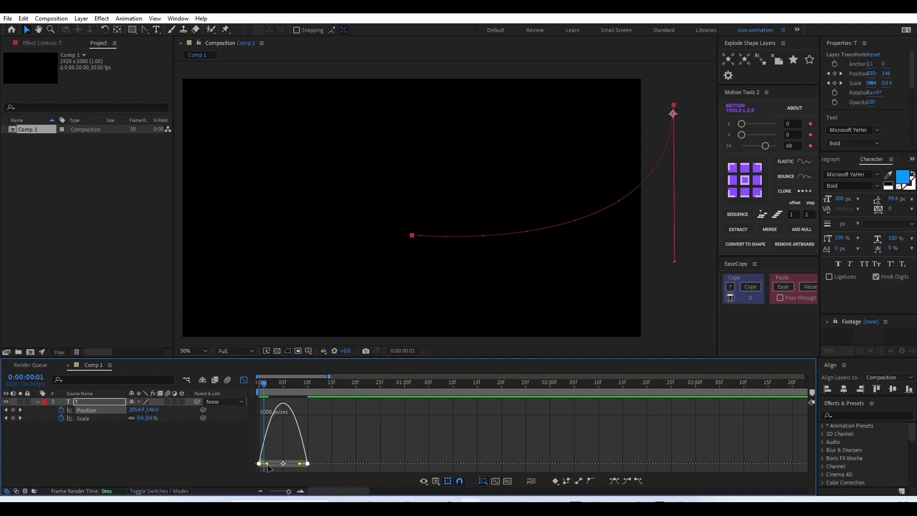
{"action": "left_click_drag", "start_coordinate": [268, 466], "coordinate": [290, 466]}
{"action": "left_click", "coordinate": [339, 436]}
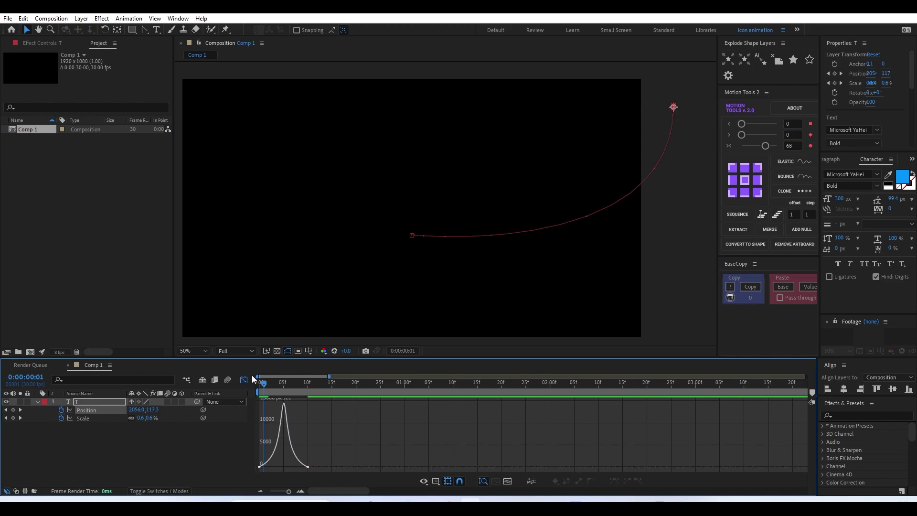
{"action": "left_click", "coordinate": [244, 380]}
{"action": "left_click", "coordinate": [357, 443]}
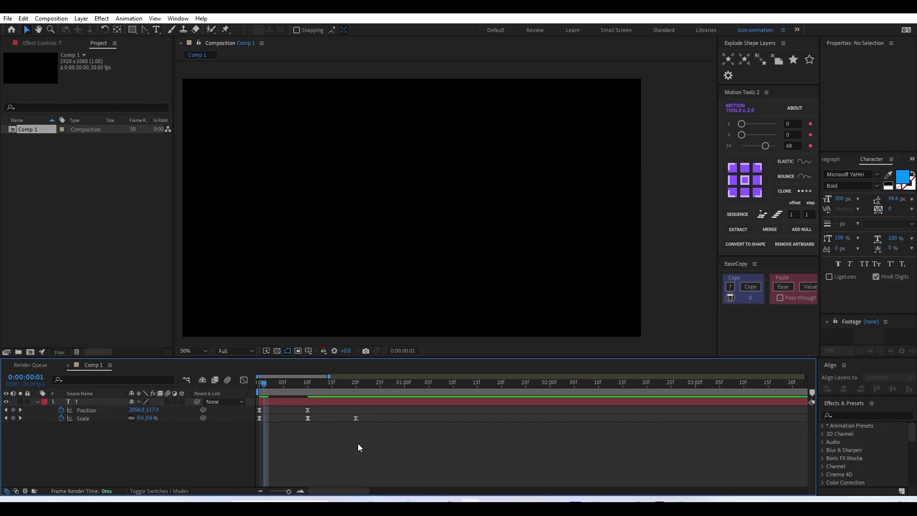
{"action": "key", "text": "space"}
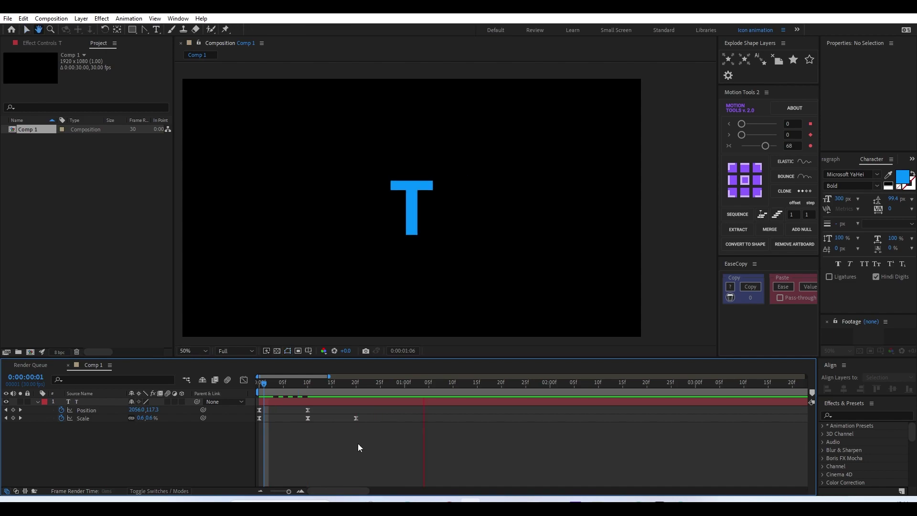
{"action": "key", "text": "space"}
Shift the three Scale keyframes three frames later to frames 3, 13 and 23, and preview the animation
{"action": "left_click_drag", "start_coordinate": [269, 386], "coordinate": [287, 402]}
{"action": "left_click_drag", "start_coordinate": [372, 433], "coordinate": [274, 420]}
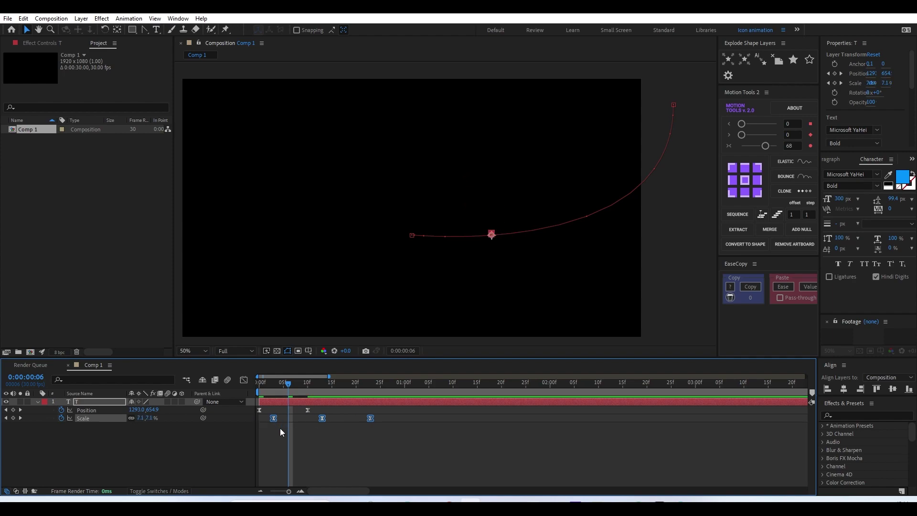
{"action": "left_click", "coordinate": [280, 428]}
{"action": "key", "text": "space"}
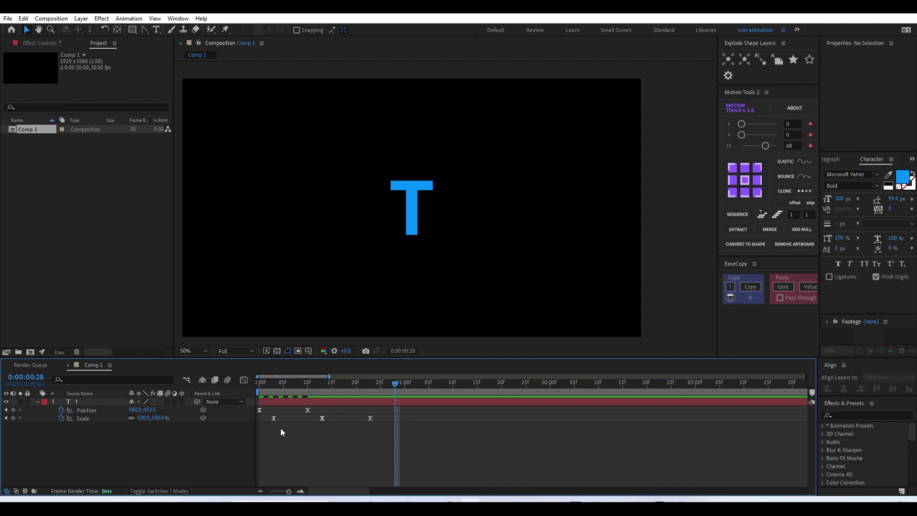
{"action": "key", "text": "space"}
Reapply Easy Ease to all Position and Scale keyframes together in the speed graph
{"action": "left_click_drag", "start_coordinate": [315, 390], "coordinate": [293, 391]}
{"action": "left_click_drag", "start_coordinate": [413, 442], "coordinate": [244, 411]}
{"action": "key", "text": "shift+F3"}
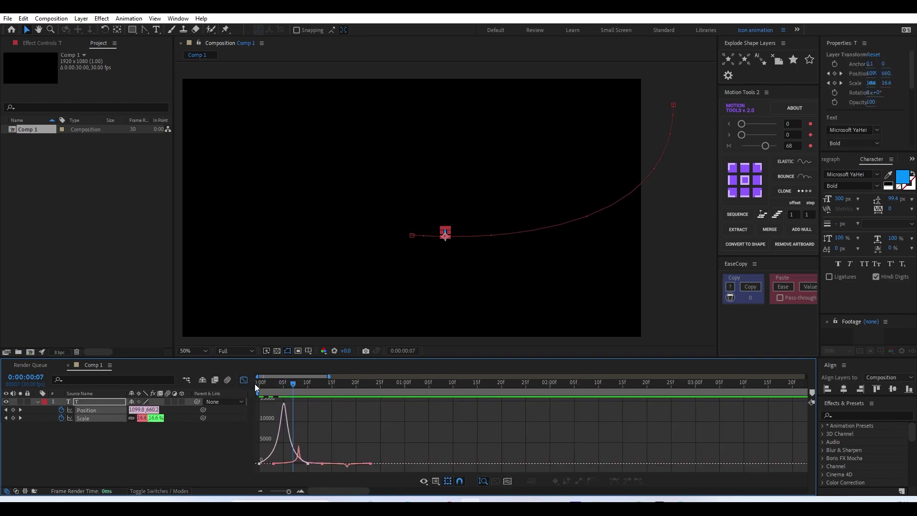
{"action": "left_click_drag", "start_coordinate": [419, 450], "coordinate": [185, 480]}
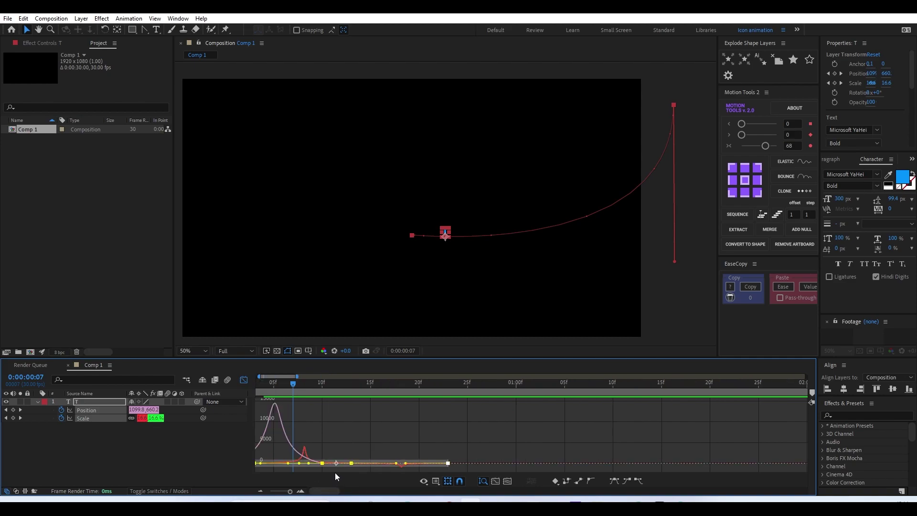
{"action": "key", "text": "F9"}
{"action": "key", "text": "equal"}
{"action": "scroll", "coordinate": [495, 434], "scroll_direction": "left", "scroll_amount": 2}
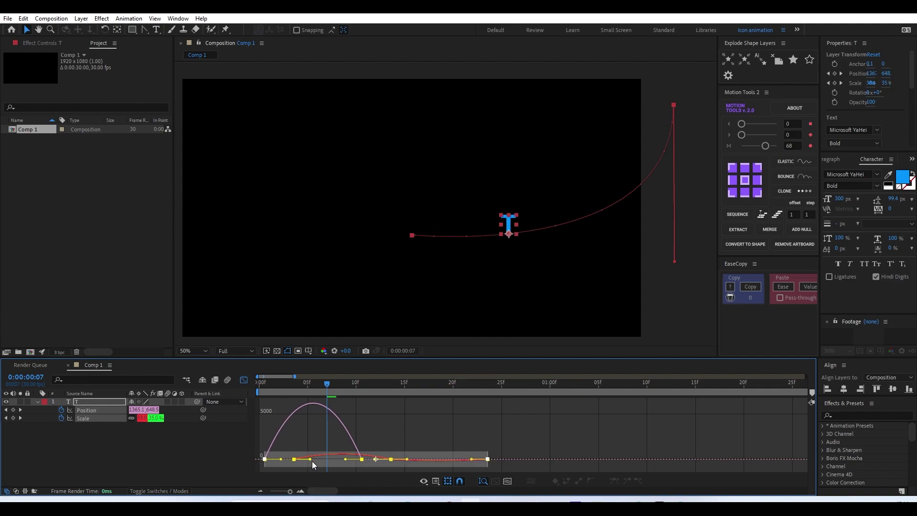
Lengthen the speed handles of all Position and Scale keyframes at once, and preview the animation
{"action": "scroll", "coordinate": [307, 462], "scroll_direction": "up", "scroll_amount": 1}
{"action": "mouse_move", "coordinate": [306, 462]}
{"action": "left_mouse_down"}
{"action": "mouse_move", "coordinate": [337, 465]}
{"action": "mouse_move", "coordinate": [323, 465]}
{"action": "left_mouse_up"}
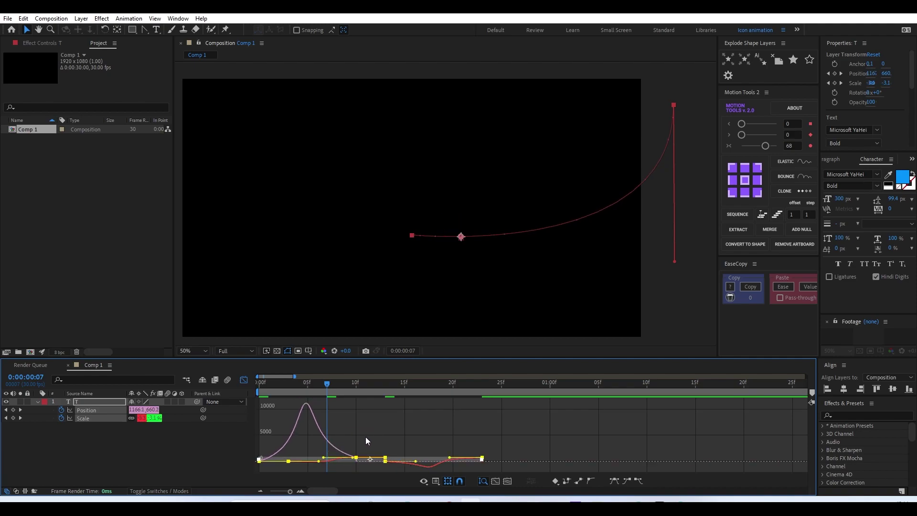
{"action": "left_click", "coordinate": [243, 379]}
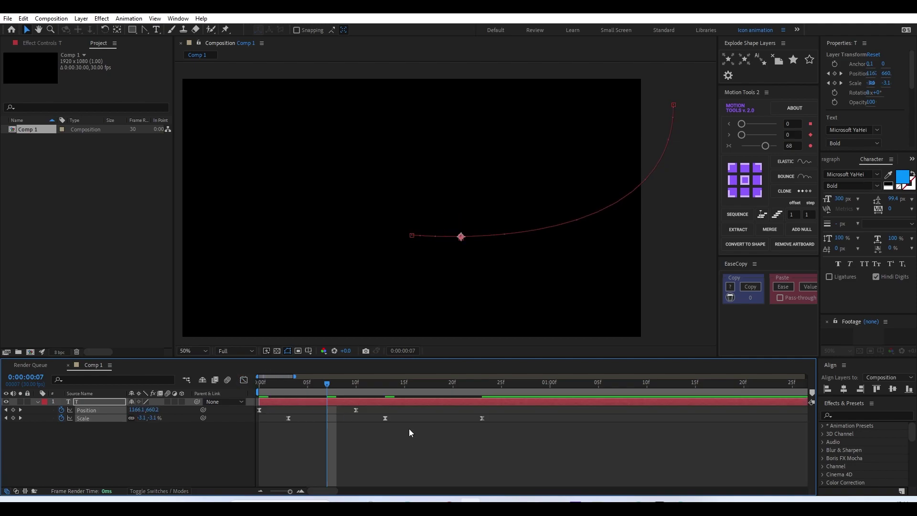
{"action": "left_click", "coordinate": [409, 428]}
{"action": "key", "text": "space"}
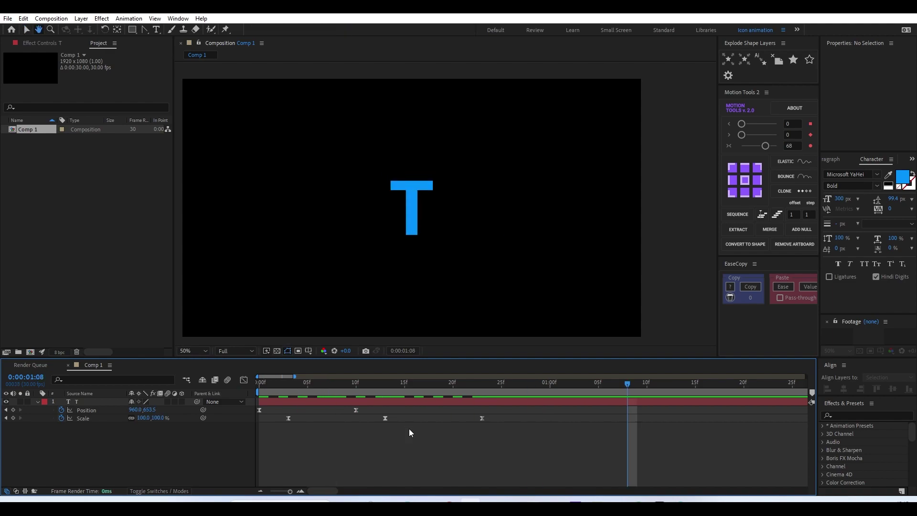
{"action": "key", "text": "space"}
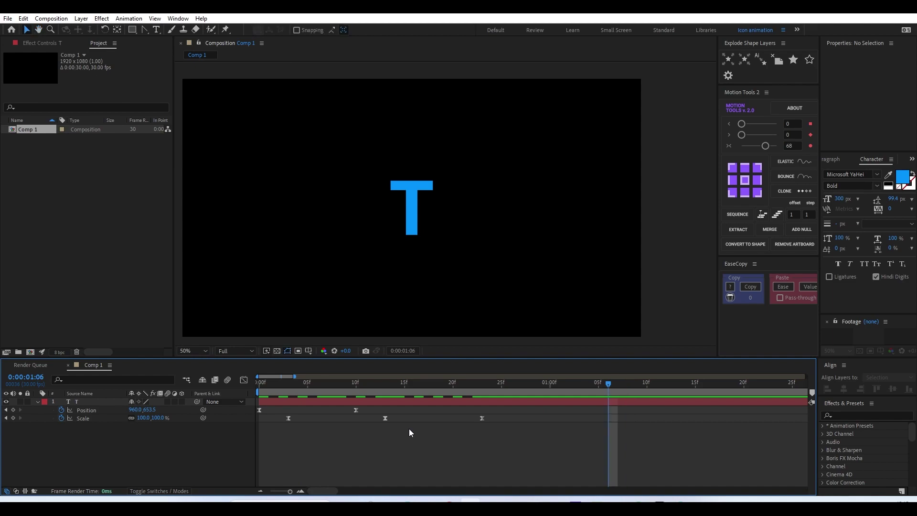
Return all Position and Scale keyframes to plain Easy Ease, lengthen their speed handles moderately, and preview the animation
{"action": "left_click_drag", "start_coordinate": [535, 449], "coordinate": [159, 386]}
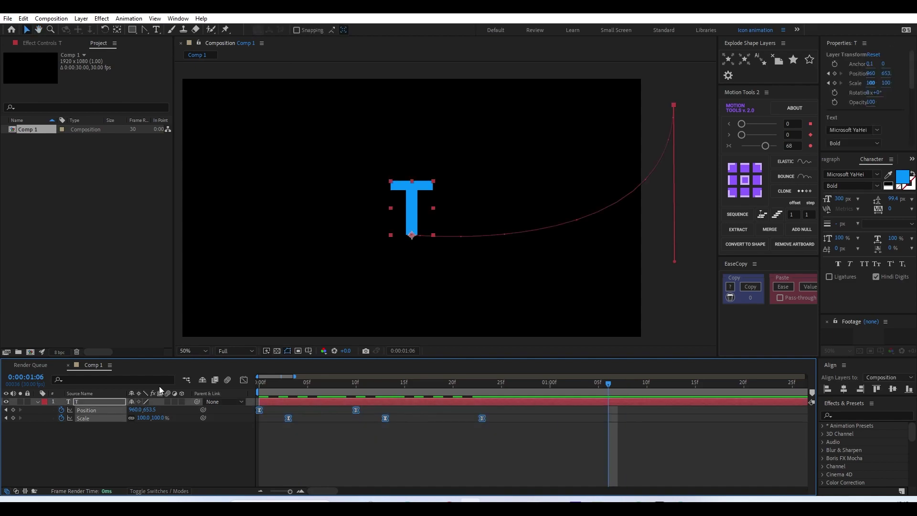
{"action": "left_click", "coordinate": [243, 380]}
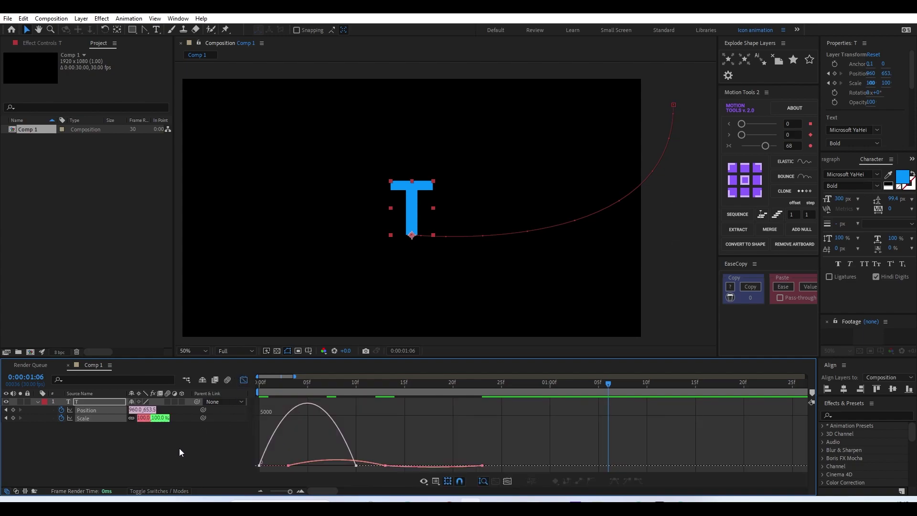
{"action": "left_click_drag", "start_coordinate": [537, 436], "coordinate": [160, 471]}
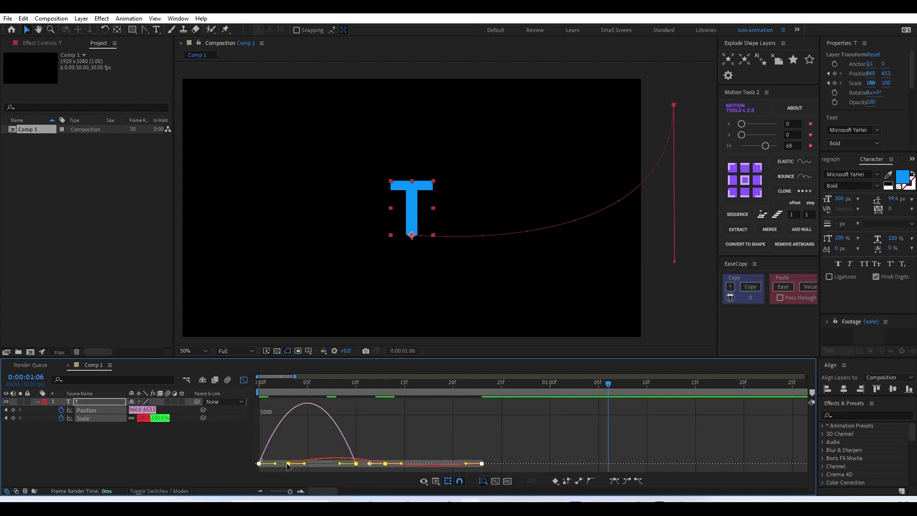
{"action": "left_click_drag", "start_coordinate": [338, 466], "coordinate": [288, 467]}
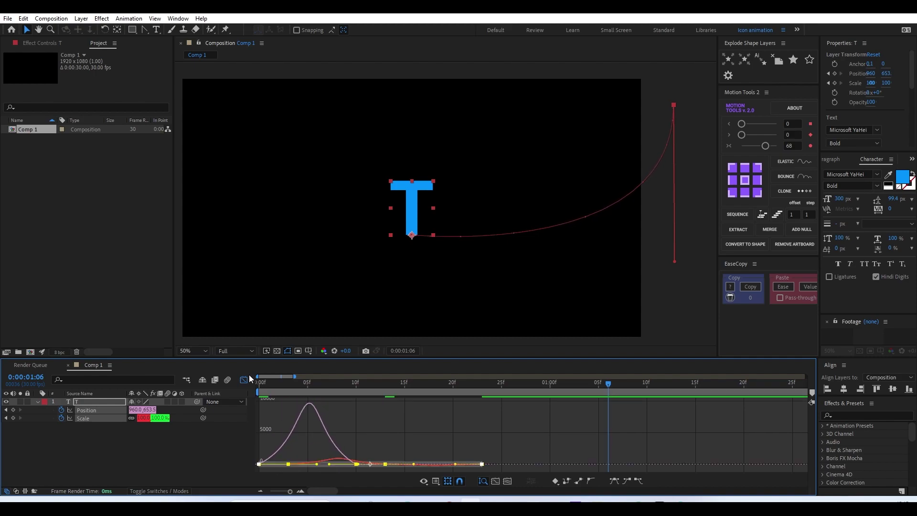
{"action": "key", "text": "shift+F3"}
{"action": "left_click", "coordinate": [367, 442]}
{"action": "key", "text": "space"}
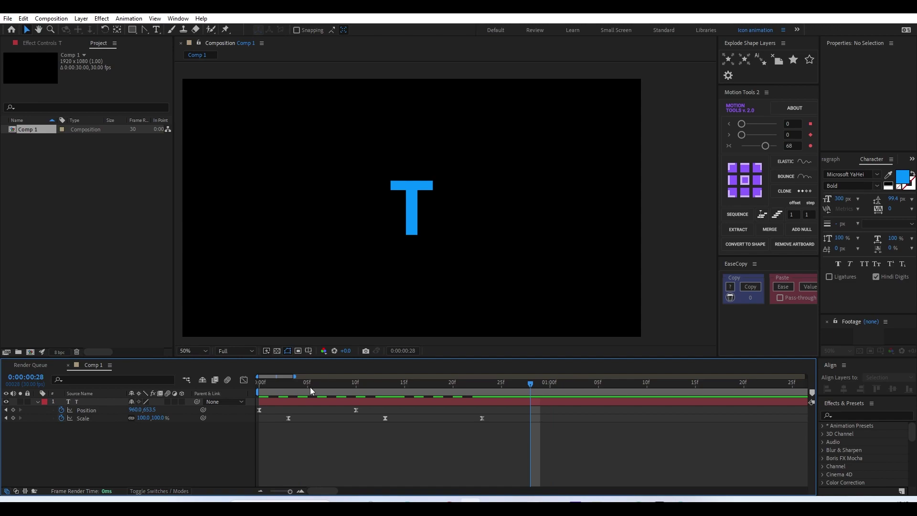
Find the Fill effect and apply it to the T layer
{"action": "left_click", "coordinate": [322, 393]}
{"action": "left_click_drag", "start_coordinate": [322, 392], "coordinate": [317, 445]}
{"action": "left_click", "coordinate": [319, 404]}
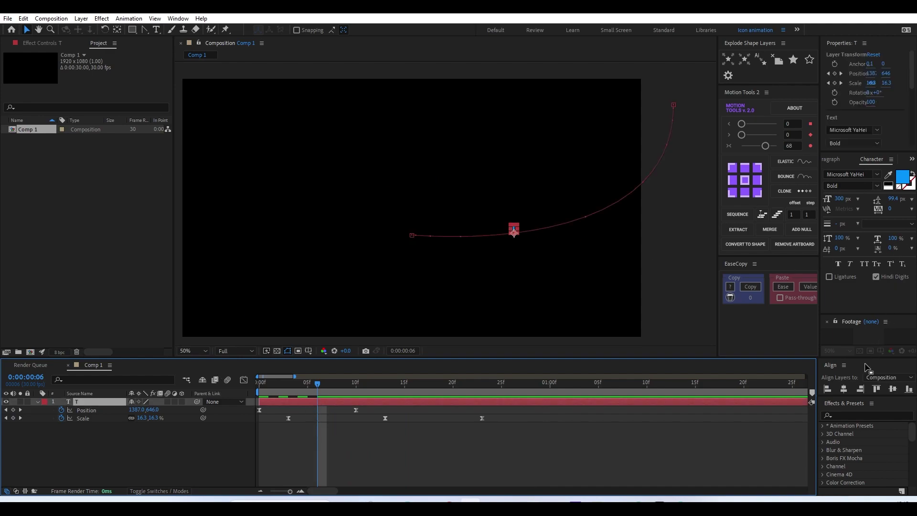
{"action": "left_click", "coordinate": [857, 414]}
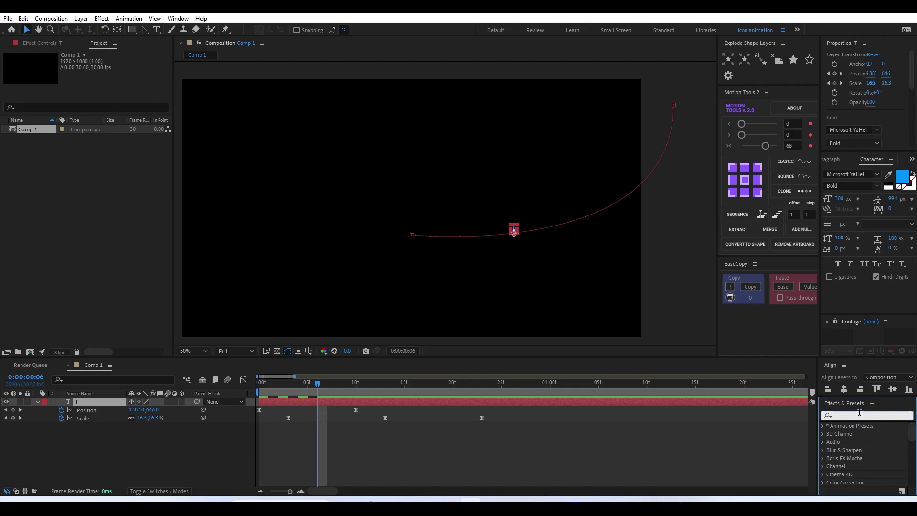
{"action": "type", "text": "fill"}
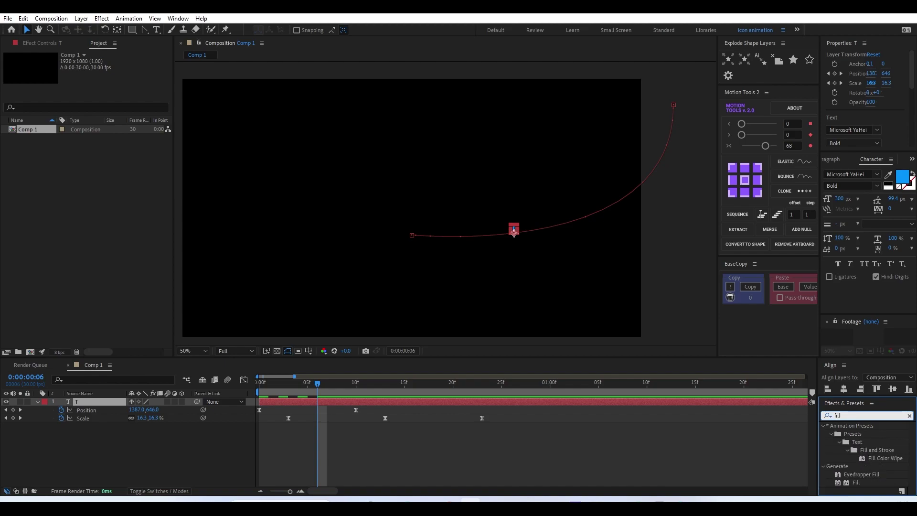
{"action": "left_click", "coordinate": [853, 483]}
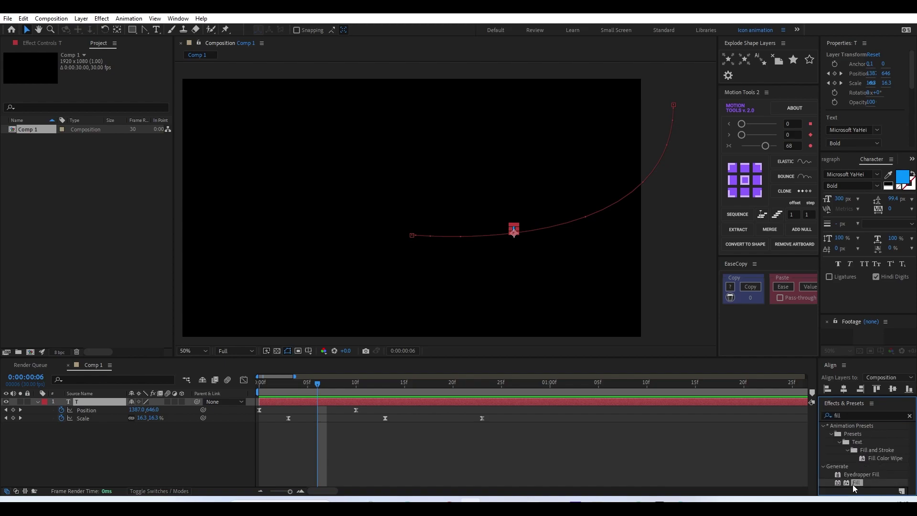
{"action": "double_click", "coordinate": [852, 483]}
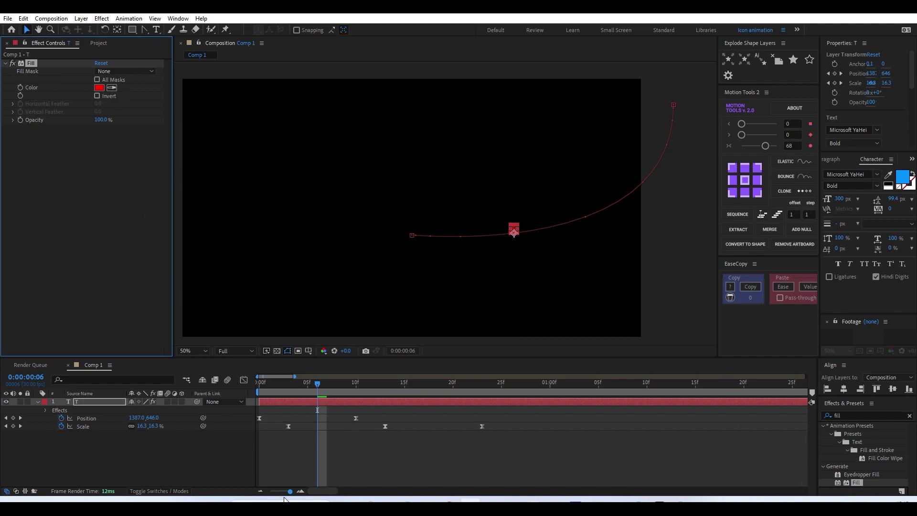
At frame 17, set the Fill effect's color to purple AB00EA and add a Color keyframe there
{"action": "left_click", "coordinate": [334, 448]}
{"action": "left_click_drag", "start_coordinate": [323, 387], "coordinate": [425, 408]}
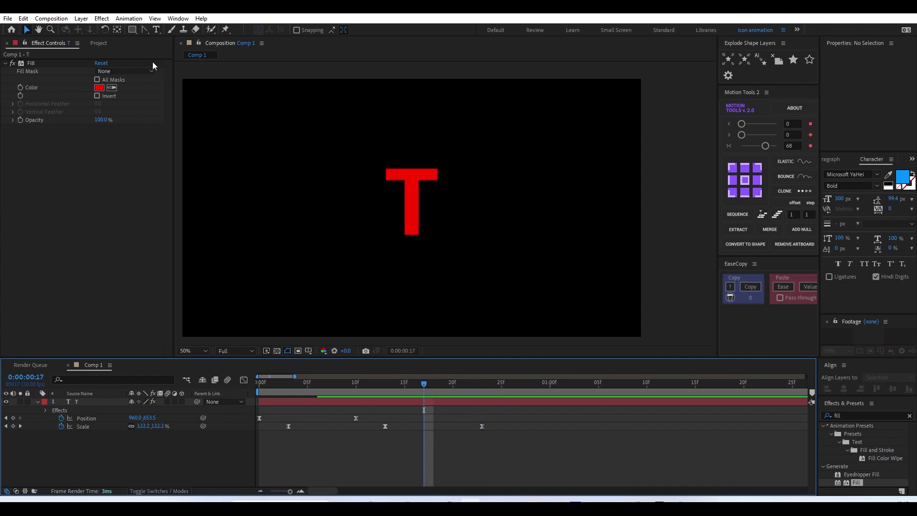
{"action": "left_click", "coordinate": [100, 87]}
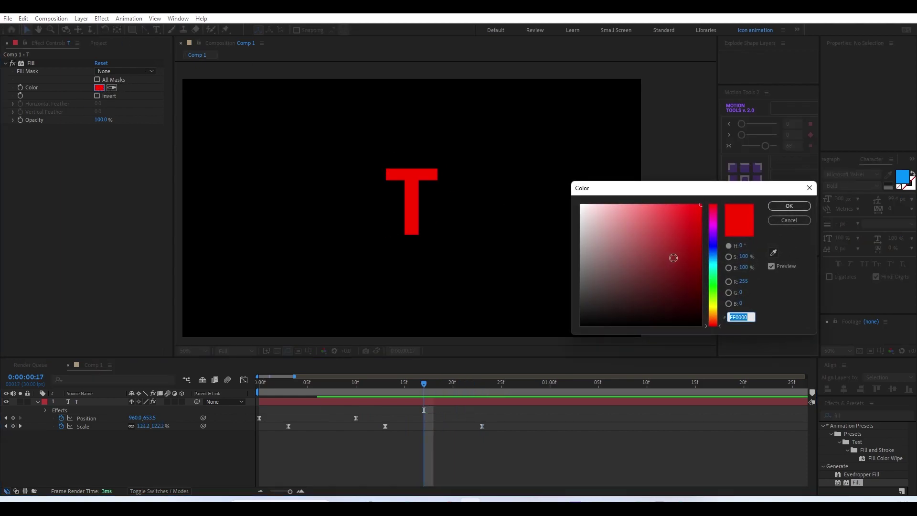
{"action": "left_click_drag", "start_coordinate": [716, 266], "coordinate": [702, 214]}
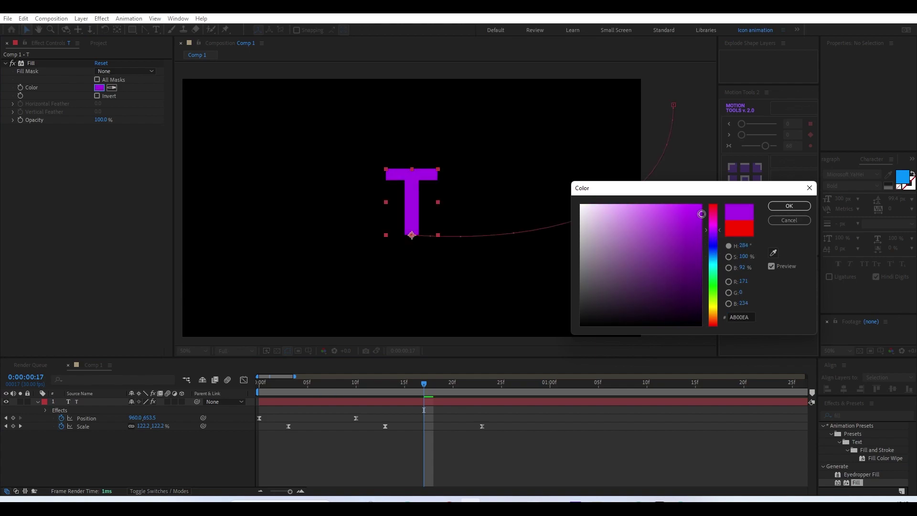
{"action": "left_click", "coordinate": [789, 205]}
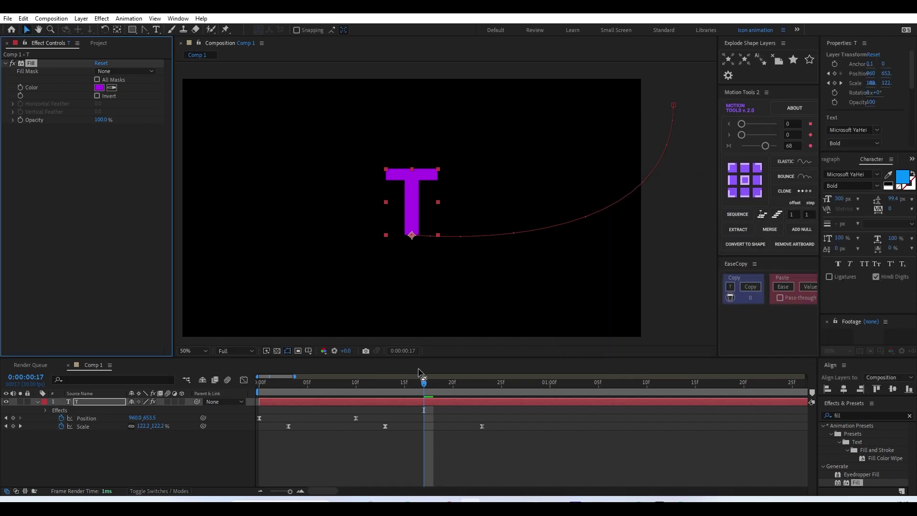
{"action": "left_click", "coordinate": [20, 88]}
{"action": "key", "text": "u"}
At frame 8, change the Fill color to blue-violet 5800EA to create a second Color keyframe
{"action": "left_click_drag", "start_coordinate": [423, 391], "coordinate": [335, 413]}
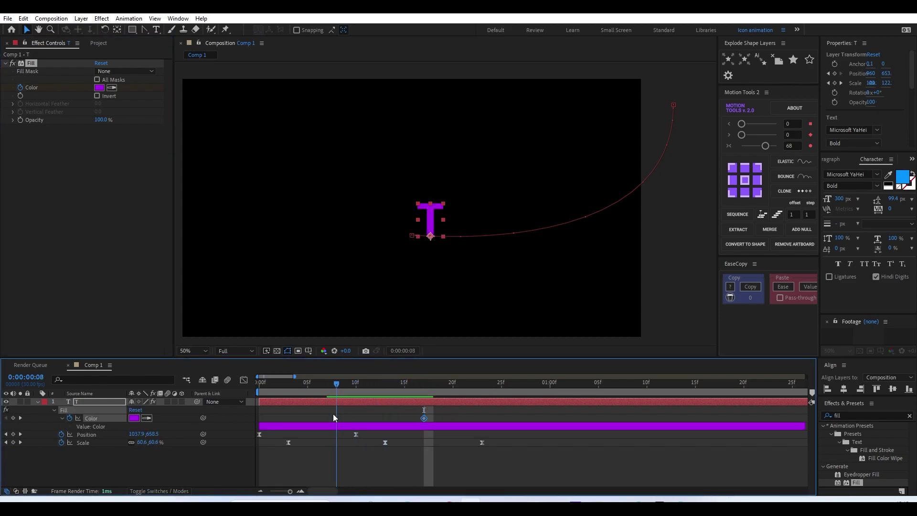
{"action": "left_click", "coordinate": [99, 87]}
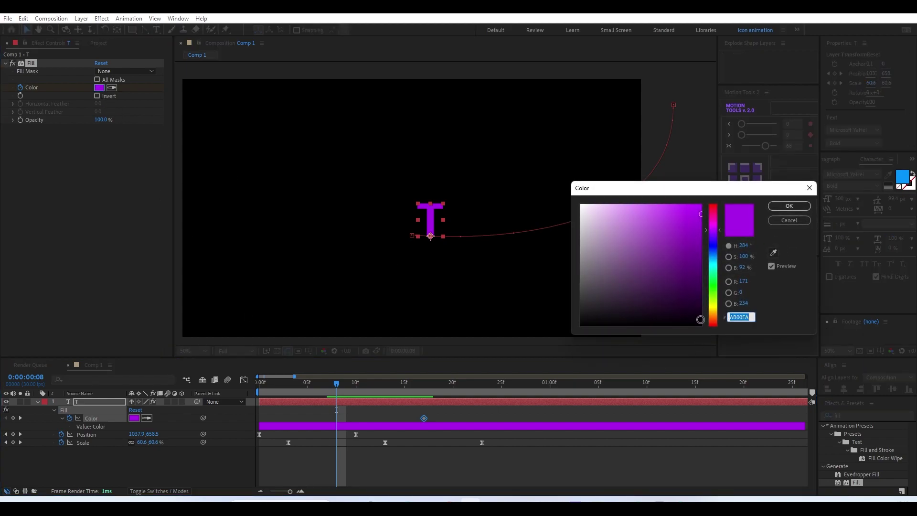
{"action": "mouse_move", "coordinate": [714, 227]}
{"action": "left_mouse_down"}
{"action": "mouse_move", "coordinate": [717, 217]}
{"action": "mouse_move", "coordinate": [718, 240]}
{"action": "left_mouse_up"}
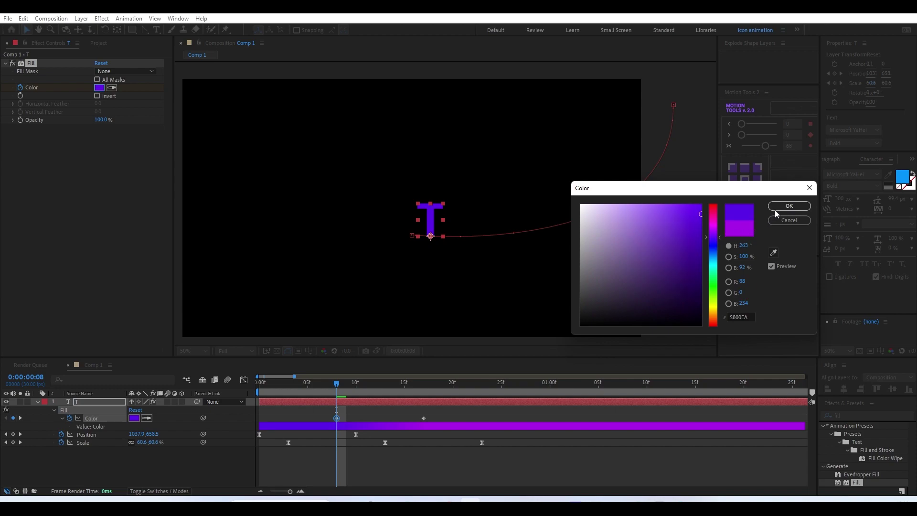
{"action": "left_click", "coordinate": [788, 206]}
Scrub and play back the animation to review the T's color change during its entrance
{"action": "left_click_drag", "start_coordinate": [290, 386], "coordinate": [297, 430]}
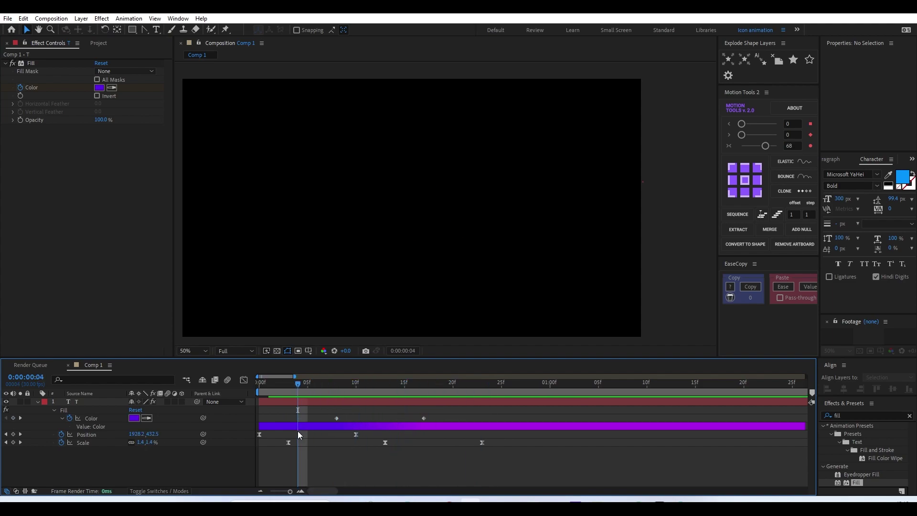
{"action": "key", "text": "space"}
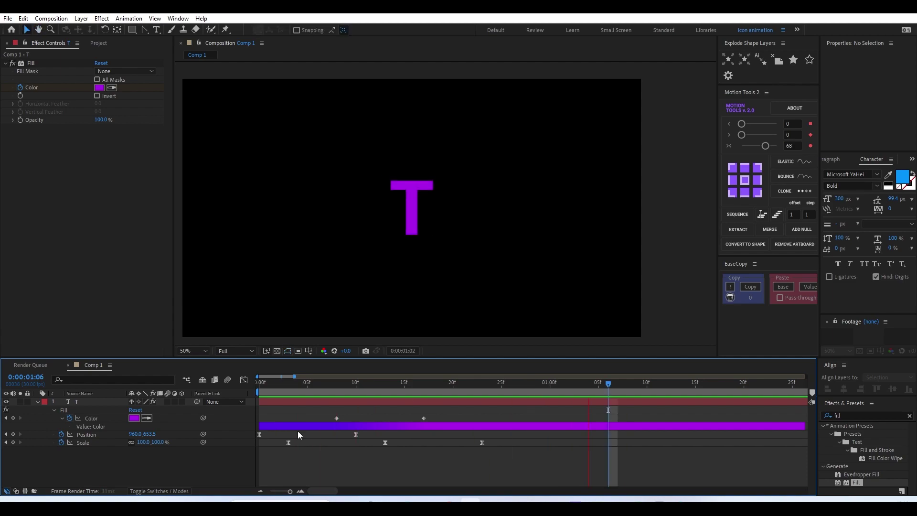
{"action": "left_click_drag", "start_coordinate": [270, 381], "coordinate": [323, 502]}
{"action": "key", "text": "space"}
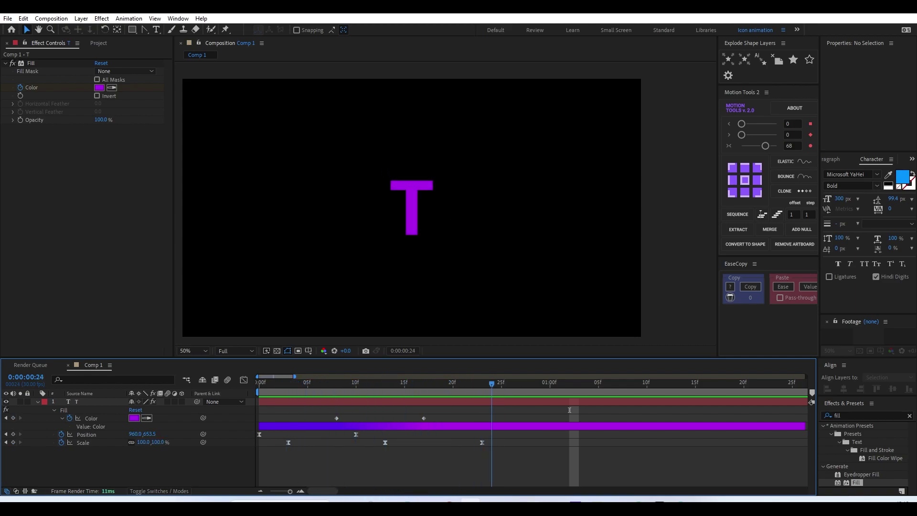
Show only the T layer's Position keyframes in a wider timeline view and move the playhead to frame 10
{"action": "key", "text": "u"}
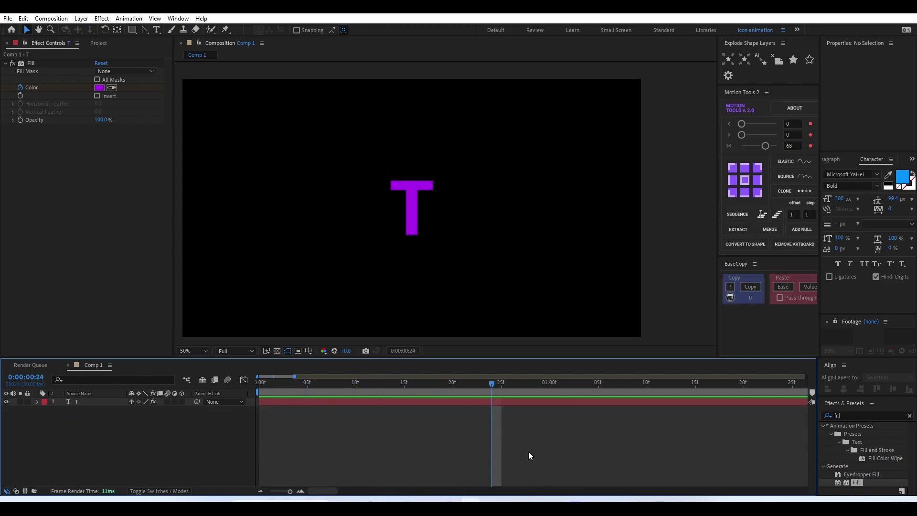
{"action": "key", "text": "minus"}
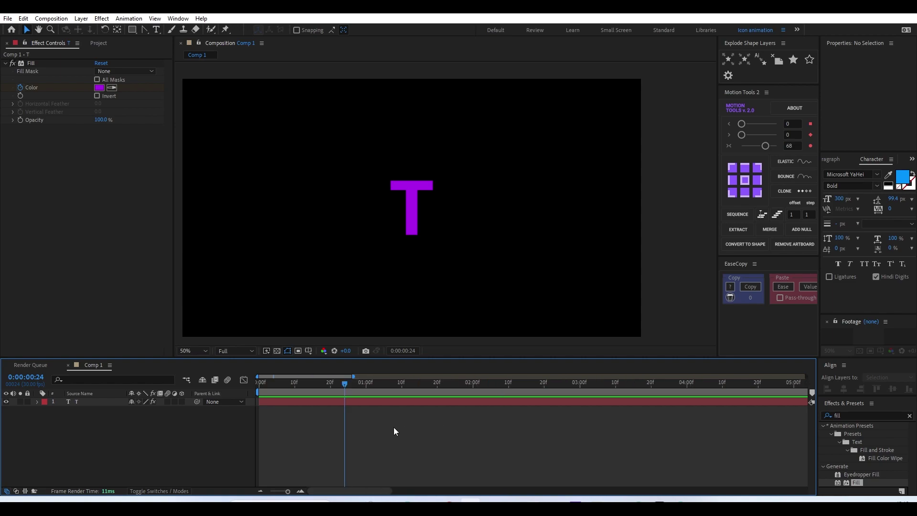
{"action": "left_click", "coordinate": [291, 402]}
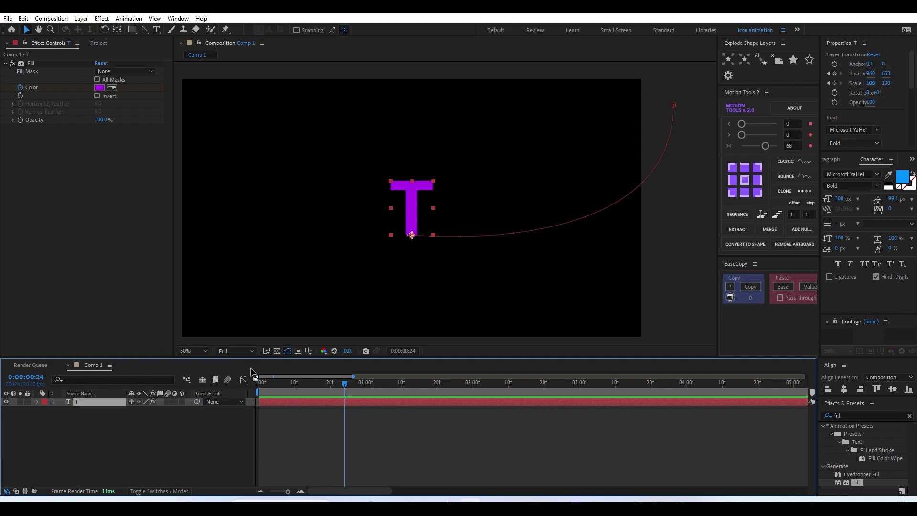
{"action": "key", "text": "p"}
{"action": "left_click", "coordinate": [295, 388]}
{"action": "left_click", "coordinate": [280, 459]}
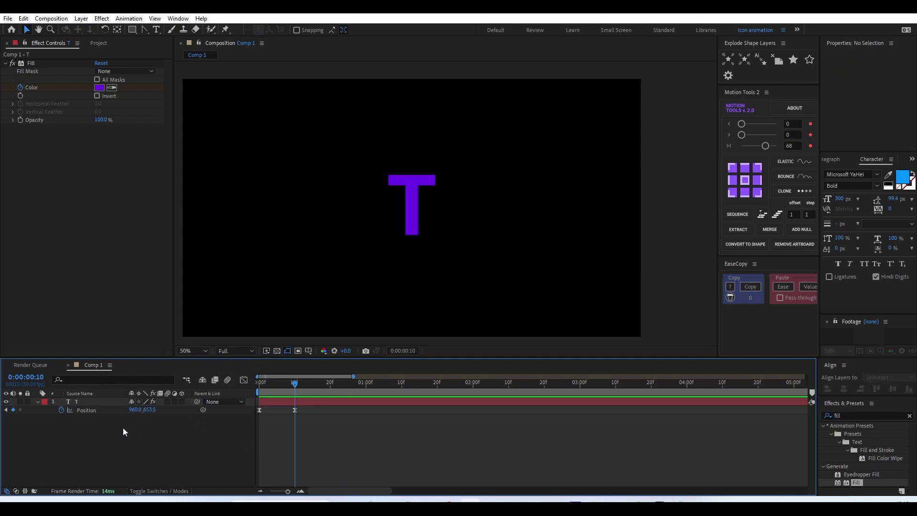
Create a new text layer reading TITLE in the composition
{"action": "left_click", "coordinate": [155, 30]}
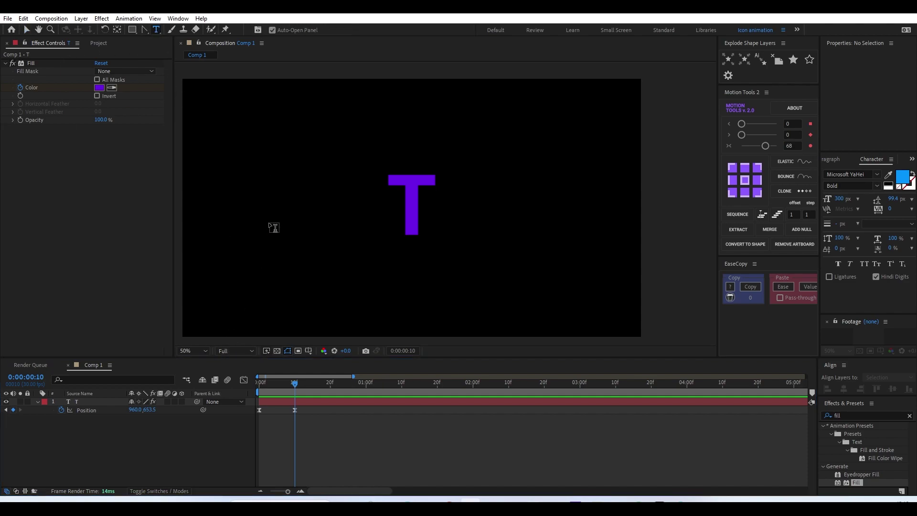
{"action": "left_click", "coordinate": [269, 223]}
{"action": "type", "text": "t"}
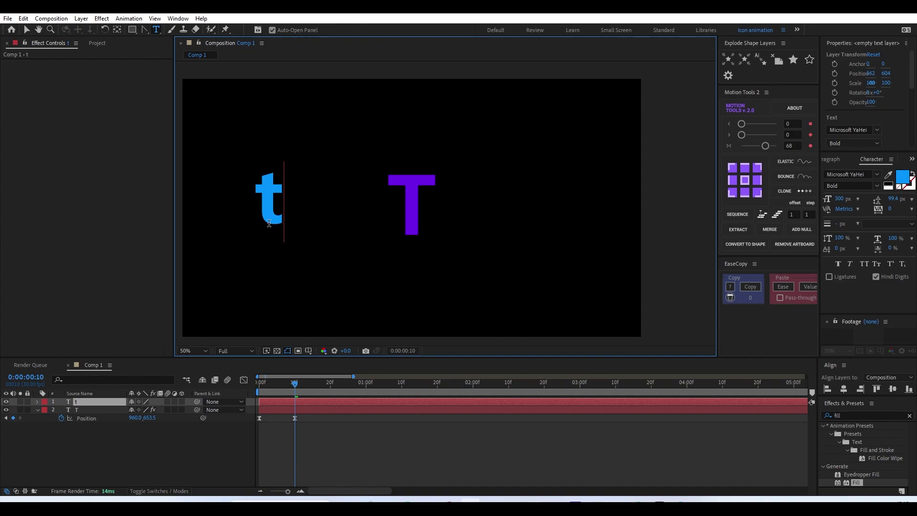
{"action": "type", "text": "T"}
{"action": "key", "text": "BackSpace"}
{"action": "key", "text": "BackSpace"}
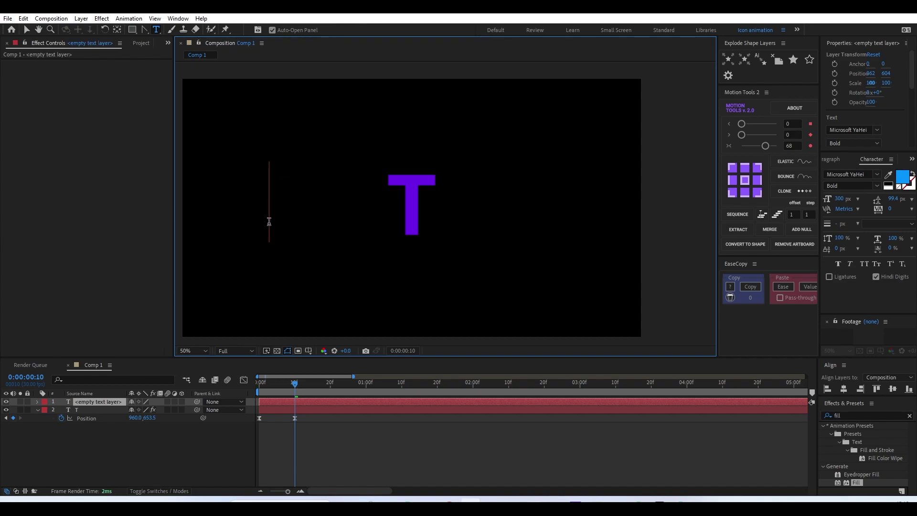
{"action": "type", "text": "TITLE"}
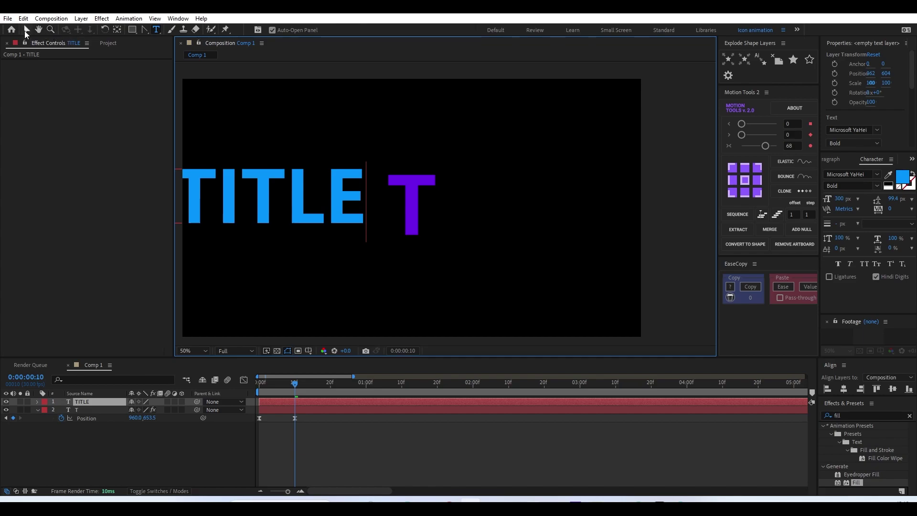
Center the TITLE text layer horizontally and vertically in the composition
{"action": "left_click", "coordinate": [26, 30]}
{"action": "left_click_drag", "start_coordinate": [240, 167], "coordinate": [299, 176]}
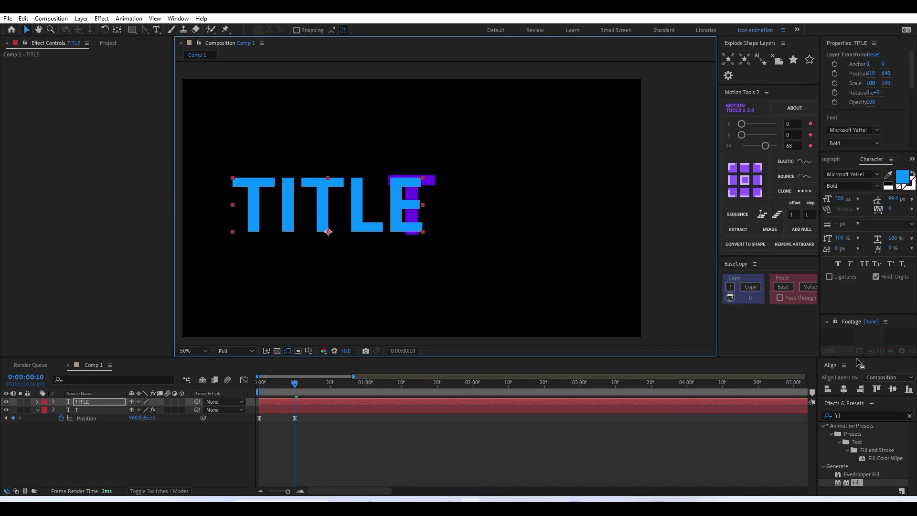
{"action": "left_click", "coordinate": [844, 389]}
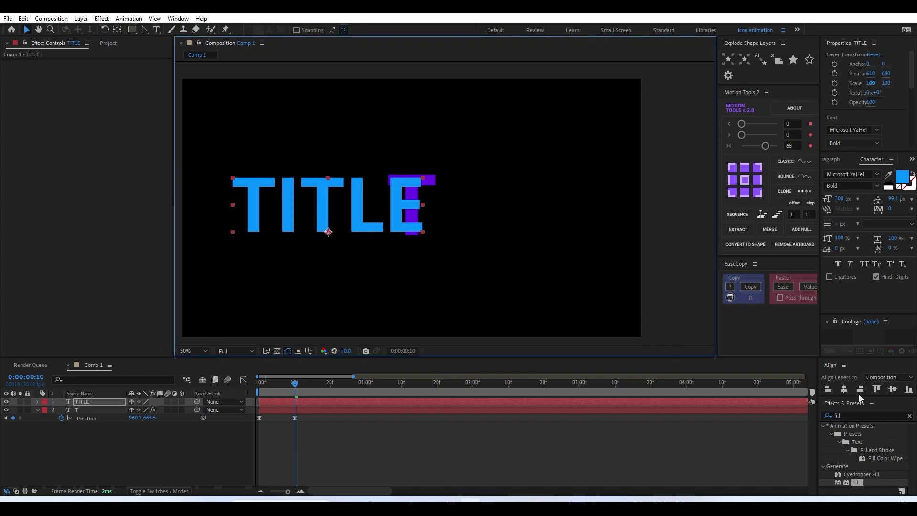
{"action": "left_click", "coordinate": [891, 389]}
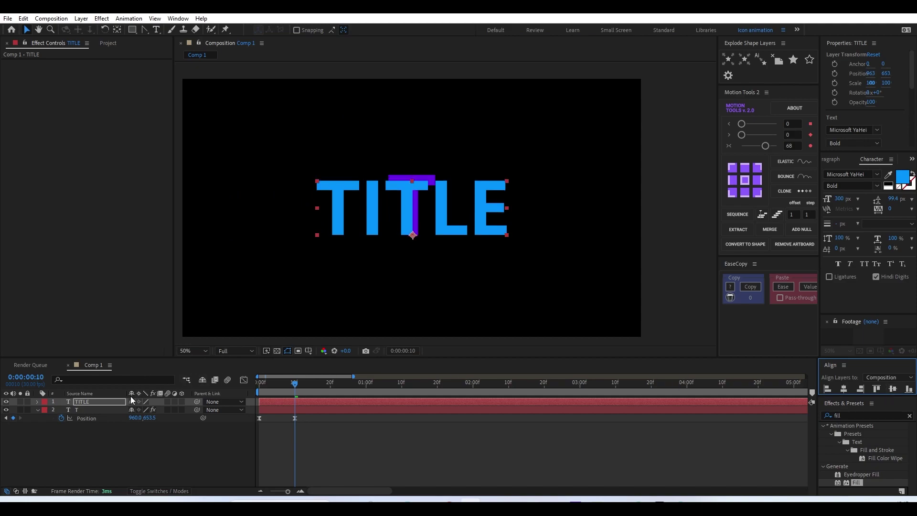
At frame 29, lower the TITLE layer's opacity to 13% and move it below the T layer
{"action": "left_click_drag", "start_coordinate": [316, 391], "coordinate": [362, 397]}
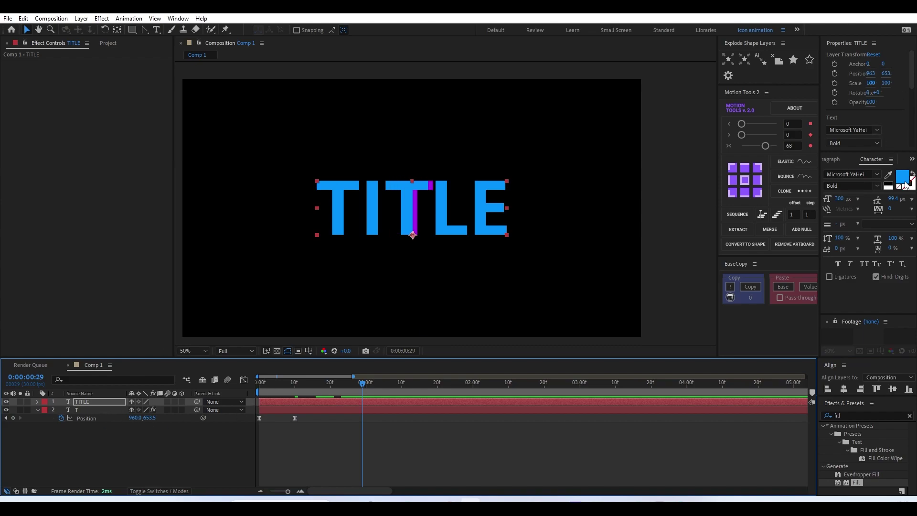
{"action": "key", "text": "t"}
{"action": "left_click_drag", "start_coordinate": [135, 414], "coordinate": [54, 457]}
{"action": "left_click", "coordinate": [71, 457]}
Give the TITLE guide layer a yellow label and lock it
{"action": "left_click", "coordinate": [45, 418]}
{"action": "left_click", "coordinate": [88, 255]}
{"action": "left_click", "coordinate": [27, 418]}
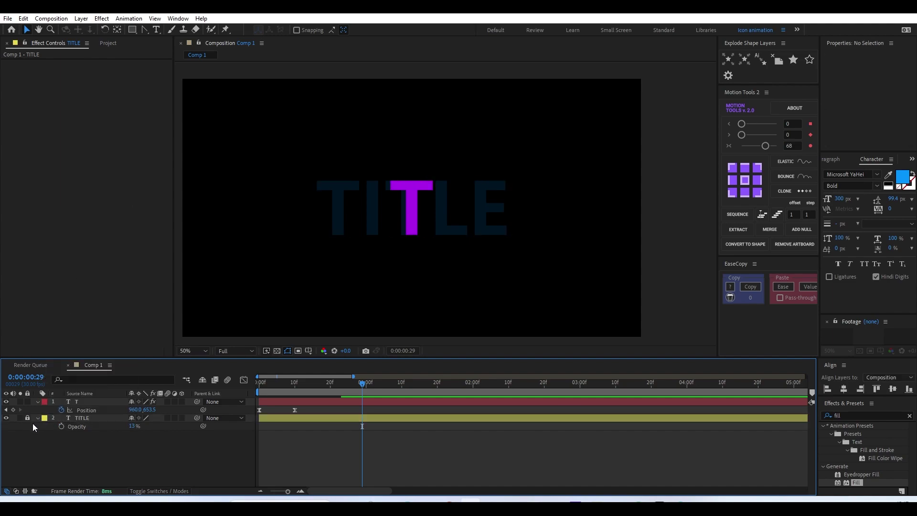
Set the T layer's frame-10 Position keyframe to X 650 px, matching the first letter of the TITLE guide
{"action": "left_click", "coordinate": [119, 405]}
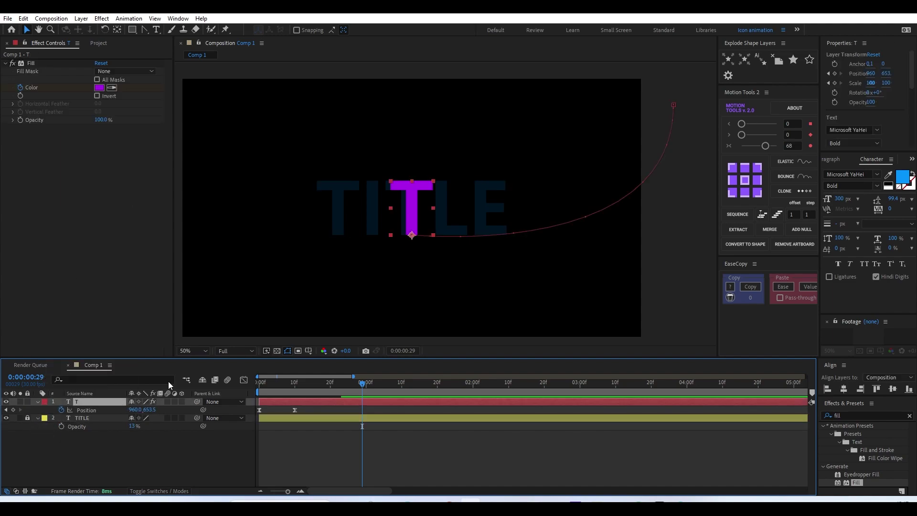
{"action": "double_click", "coordinate": [294, 410]}
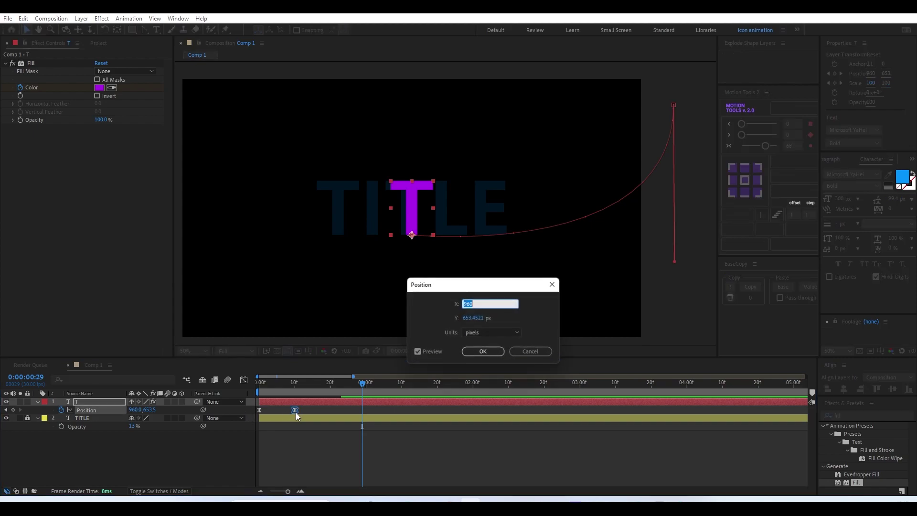
{"action": "left_click_drag", "start_coordinate": [441, 284], "coordinate": [331, 359]}
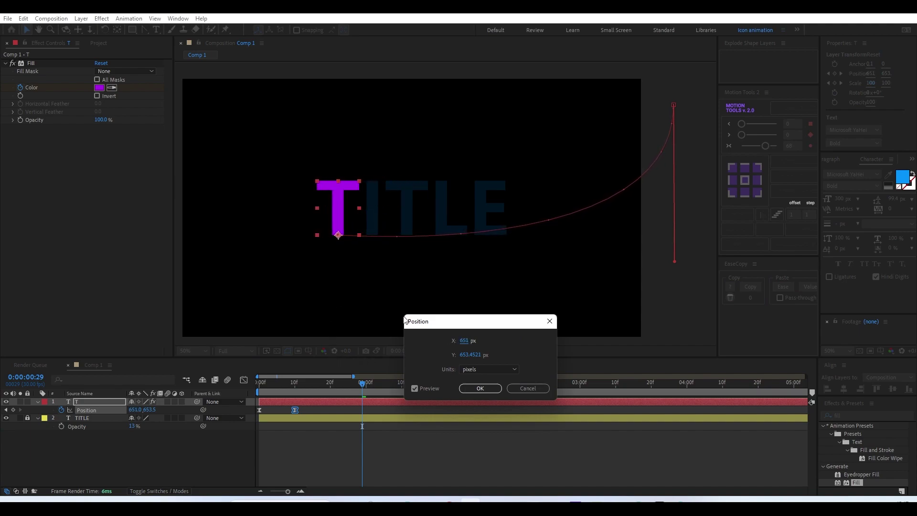
{"action": "left_click", "coordinate": [481, 388]}
{"action": "scroll", "coordinate": [351, 224], "scroll_direction": "up", "scroll_amount": 6}
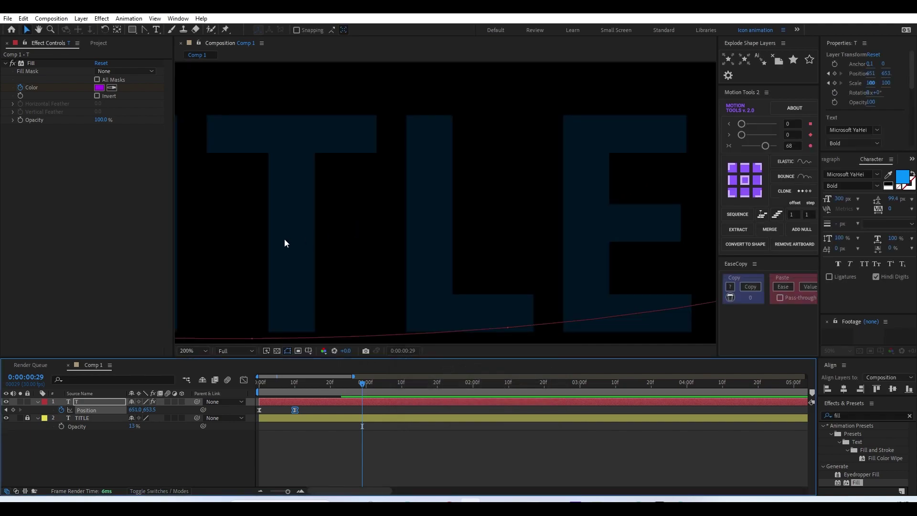
{"action": "scroll", "coordinate": [351, 215], "scroll_direction": "down", "scroll_amount": 2}
{"action": "scroll", "coordinate": [520, 211], "scroll_direction": "up", "scroll_amount": 3}
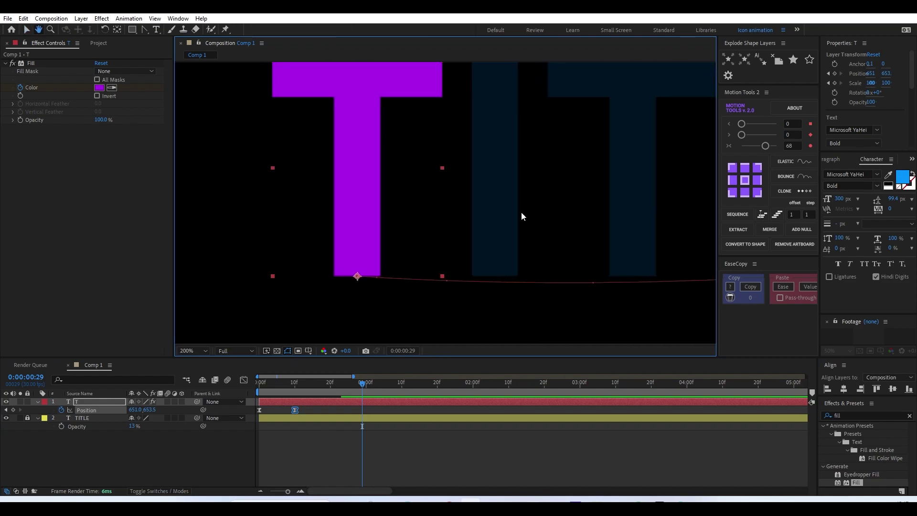
{"action": "key", "text": "v"}
{"action": "left_click_drag", "start_coordinate": [373, 243], "coordinate": [399, 200]}
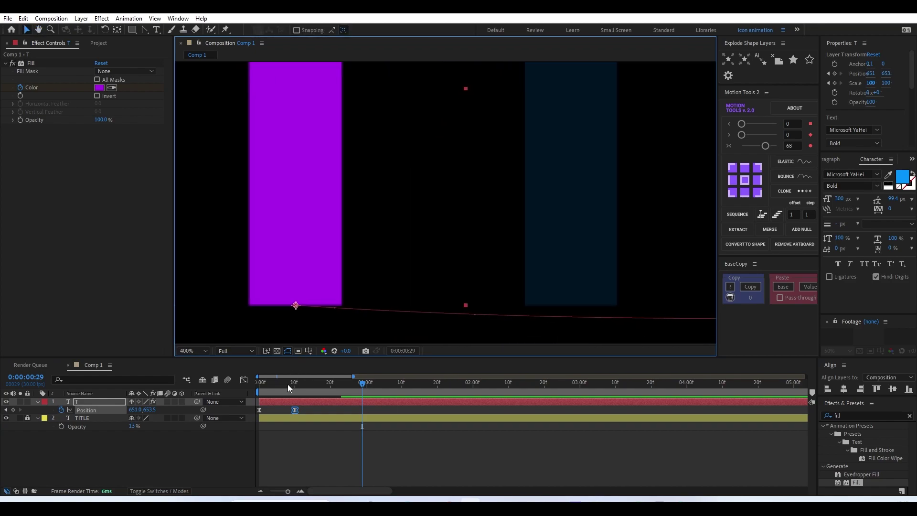
{"action": "left_click", "coordinate": [292, 409]}
{"action": "double_click", "coordinate": [295, 411]}
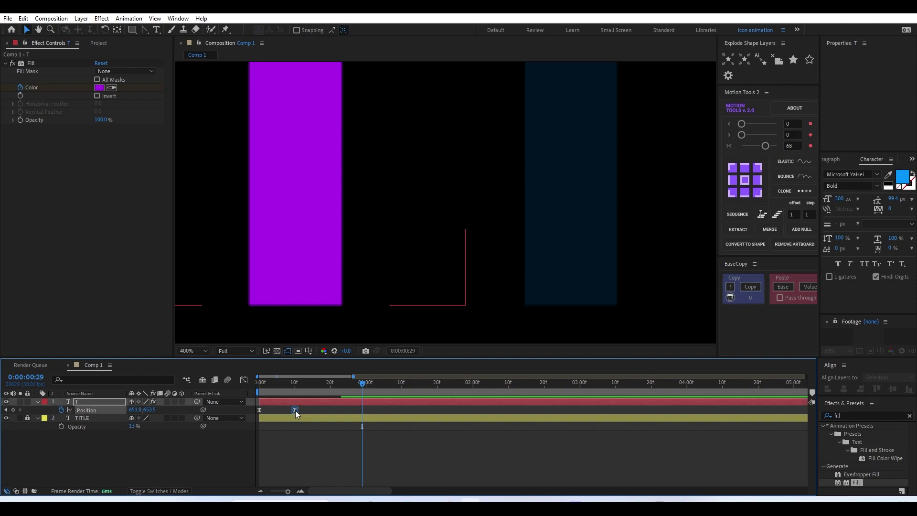
{"action": "left_click", "coordinate": [453, 340]}
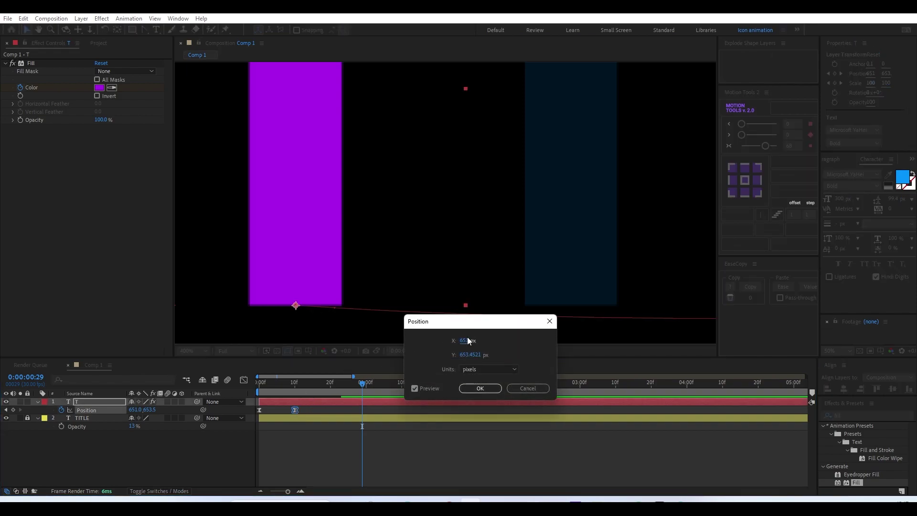
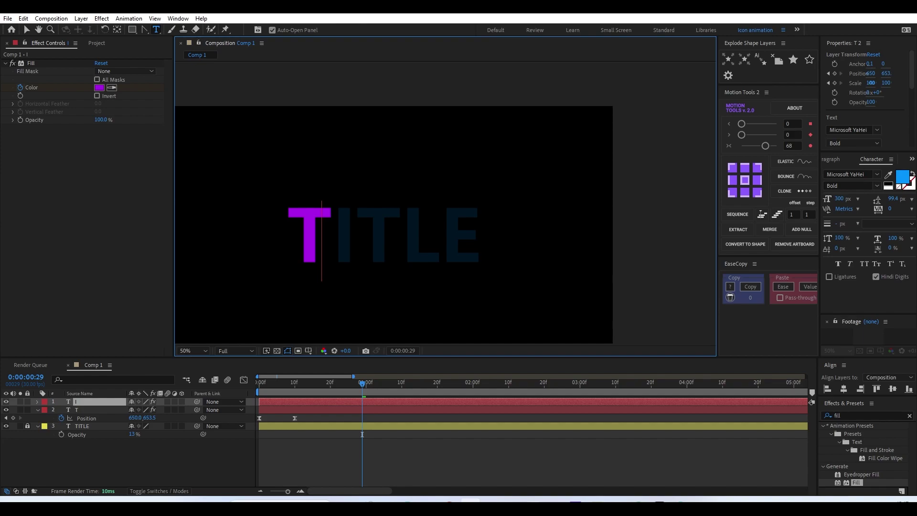
Set the I layer's frame-10 Position keyframe to X 799 px, over the I of the TITLE guide
{"action": "left_click", "coordinate": [26, 30]}
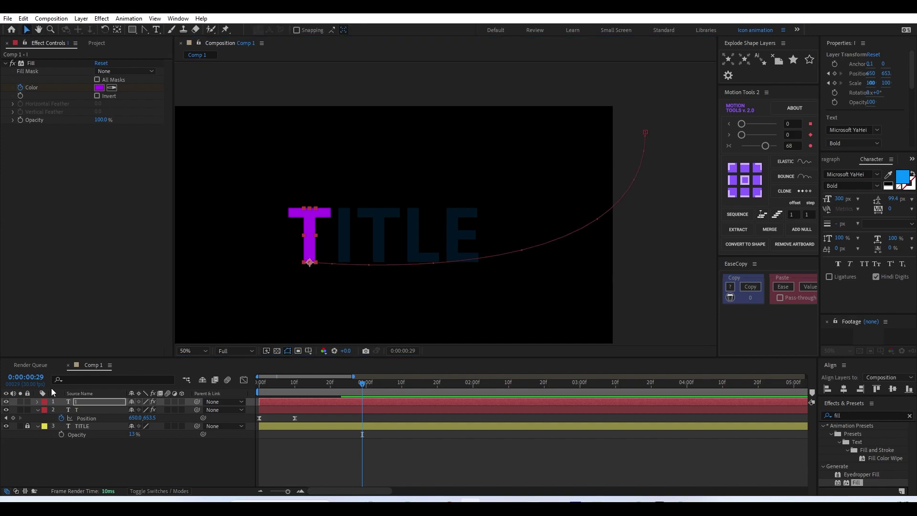
{"action": "key", "text": "p"}
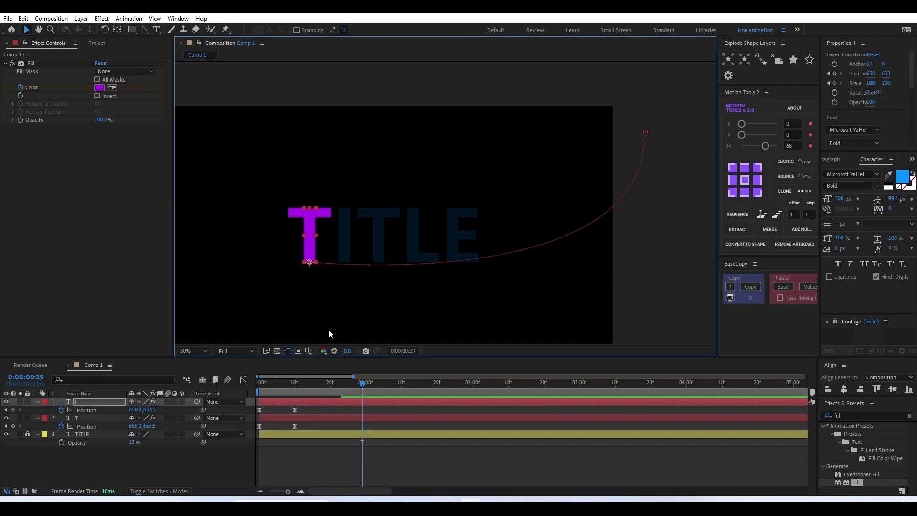
{"action": "scroll", "coordinate": [335, 286], "scroll_direction": "up", "scroll_amount": 3}
{"action": "scroll", "coordinate": [336, 288], "scroll_direction": "down", "scroll_amount": 1}
{"action": "left_click_drag", "start_coordinate": [420, 266], "coordinate": [473, 234]}
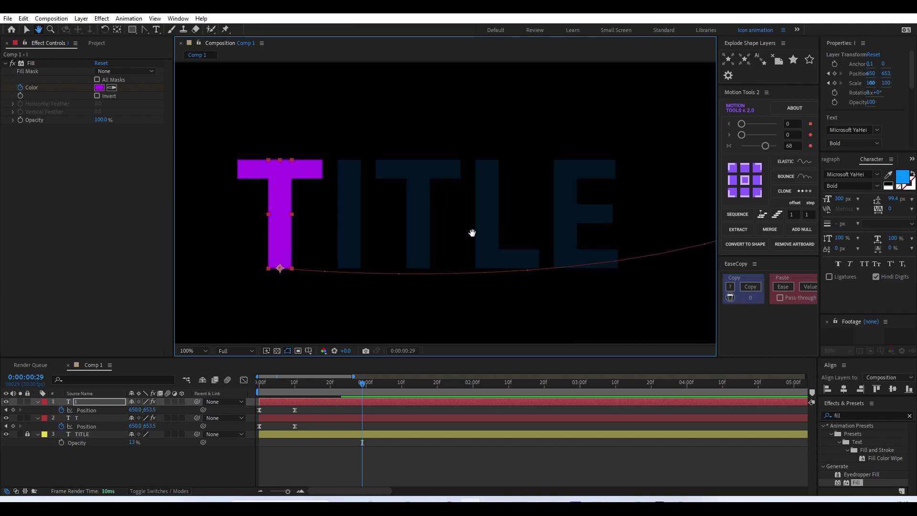
{"action": "double_click", "coordinate": [295, 409]}
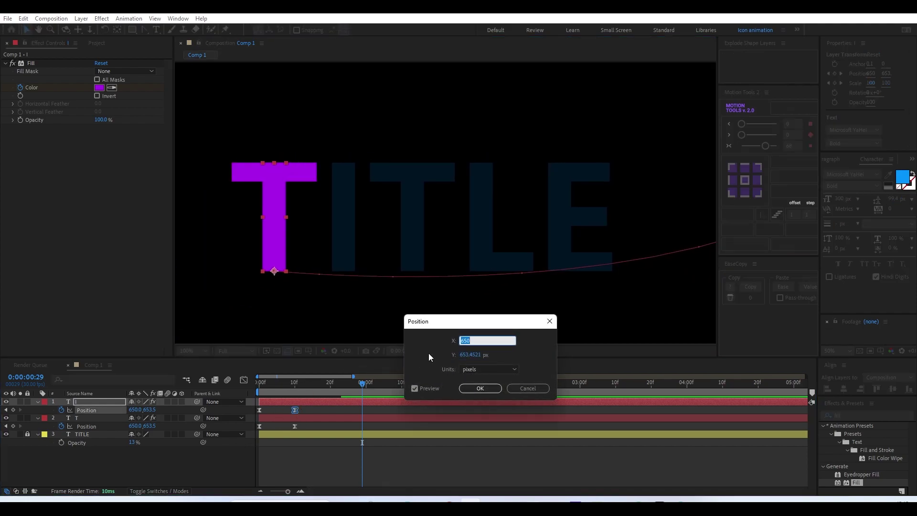
{"action": "left_click_drag", "start_coordinate": [462, 340], "coordinate": [562, 362]}
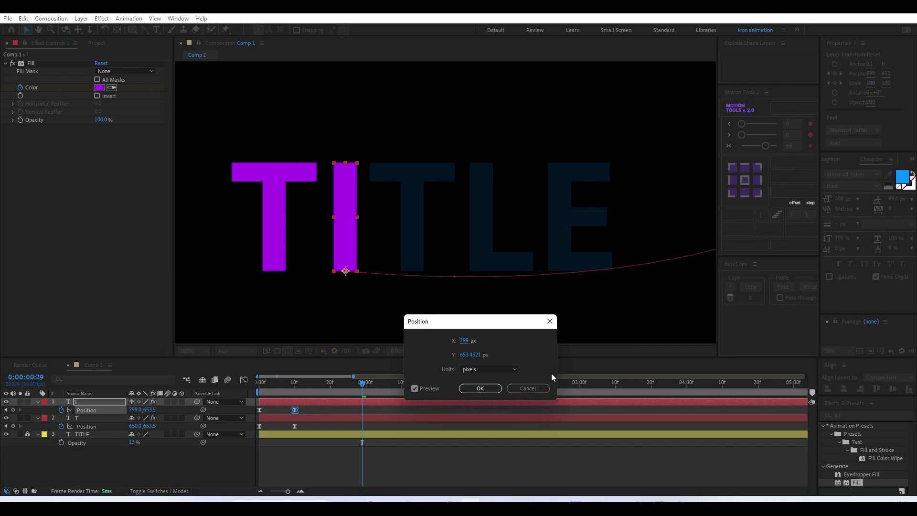
{"action": "left_click", "coordinate": [480, 388]}
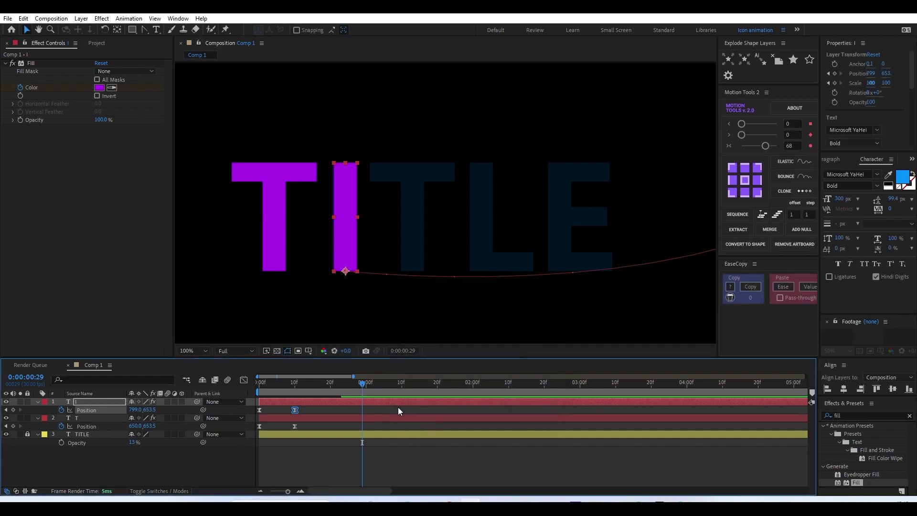
Duplicate the I layer and change the copy's text to T
{"action": "left_click", "coordinate": [365, 405]}
{"action": "key", "text": "ctrl+d"}
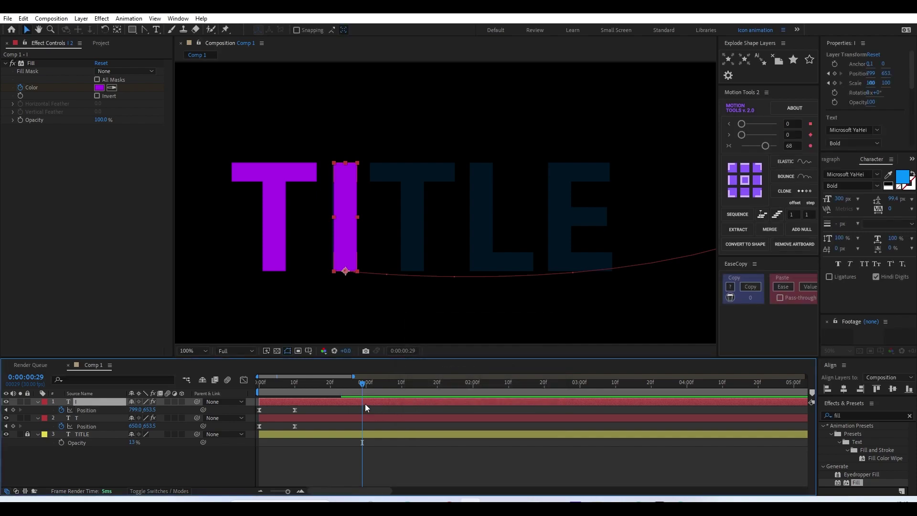
{"action": "double_click", "coordinate": [325, 401]}
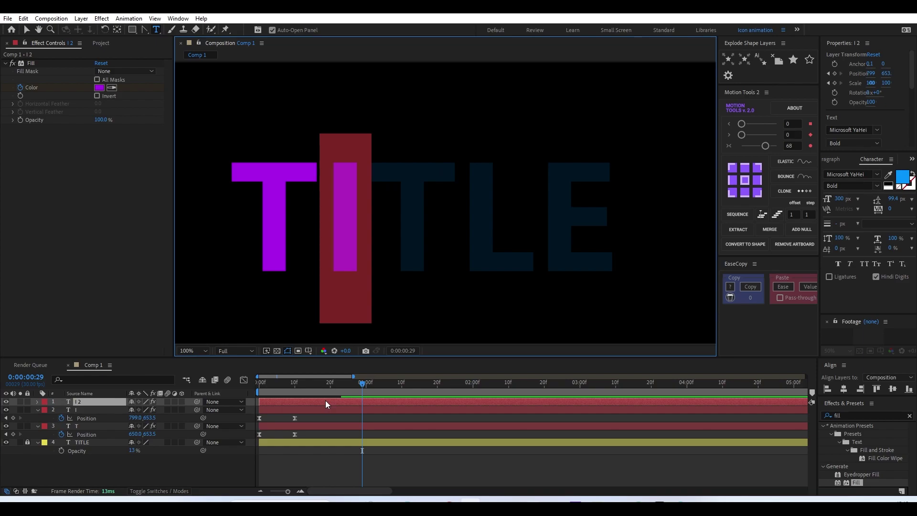
{"action": "type", "text": "T"}
{"action": "left_click", "coordinate": [334, 405]}
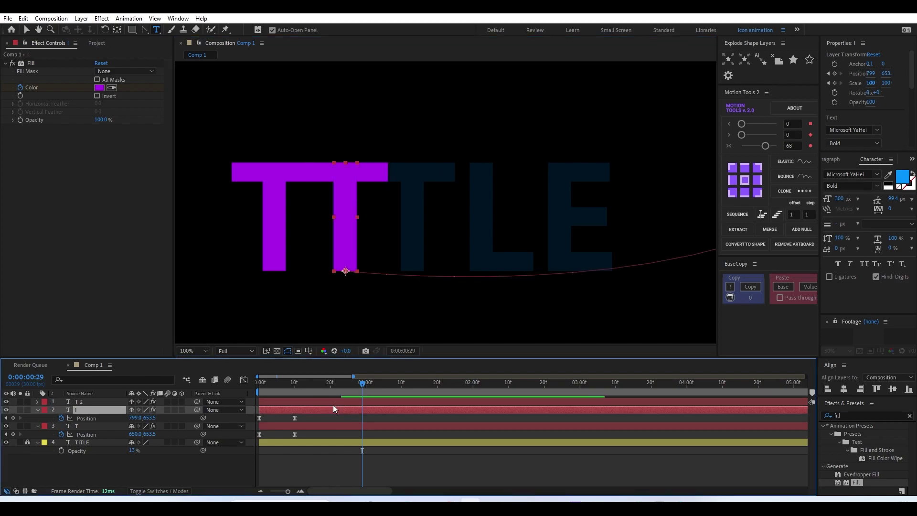
Set the second T layer's frame-10 Position keyframe to X 941 px, over the guide's third letter
{"action": "key", "text": "p"}
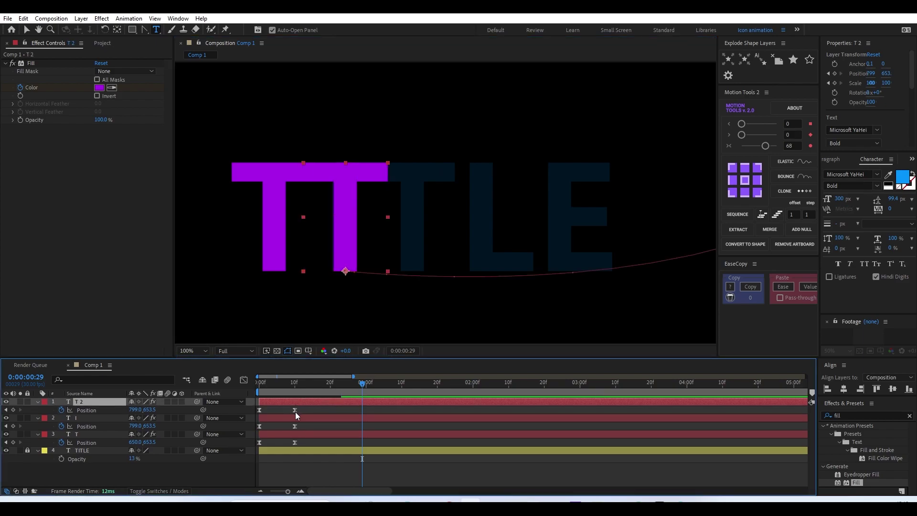
{"action": "double_click", "coordinate": [295, 410]}
{"action": "left_click_drag", "start_coordinate": [465, 341], "coordinate": [547, 350]}
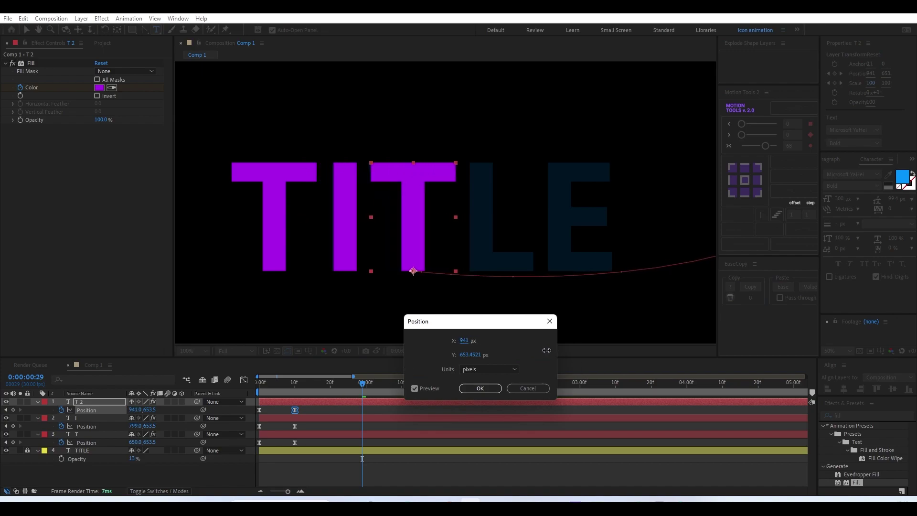
{"action": "left_click", "coordinate": [478, 388]}
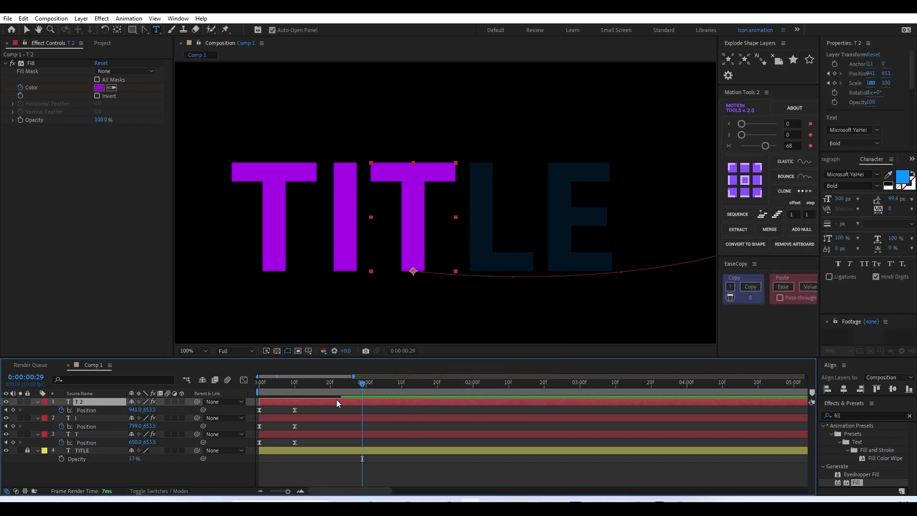
Duplicate the second T layer, reveal the copy's Position keyframes and change its text to L
{"action": "key", "text": "ctrl+d"}
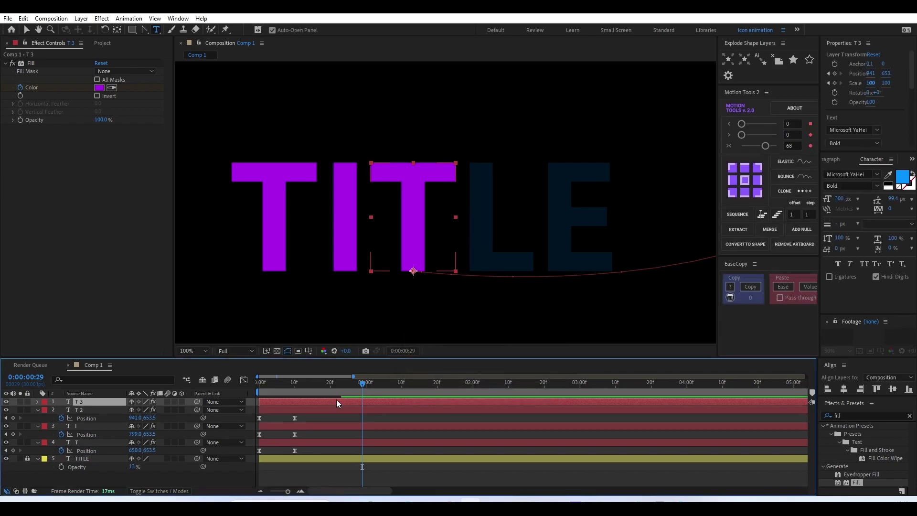
{"action": "key", "text": "p"}
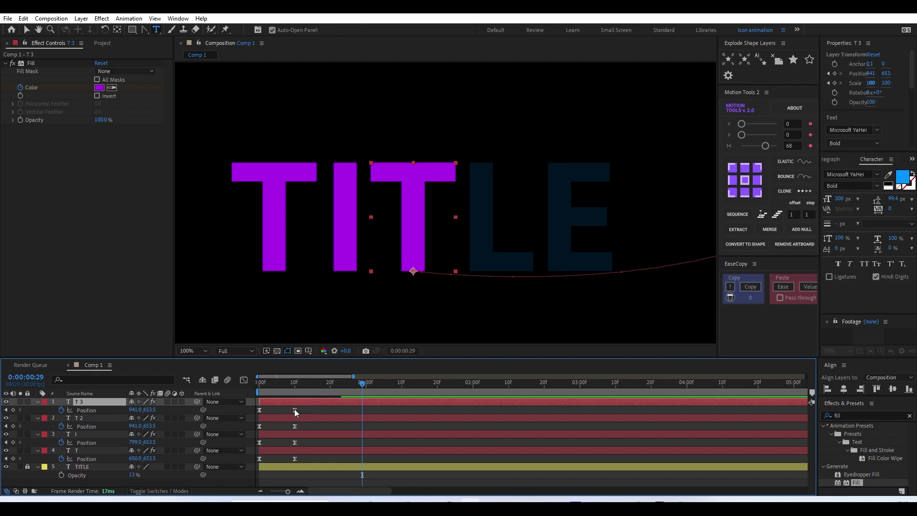
{"action": "type", "text": "L"}
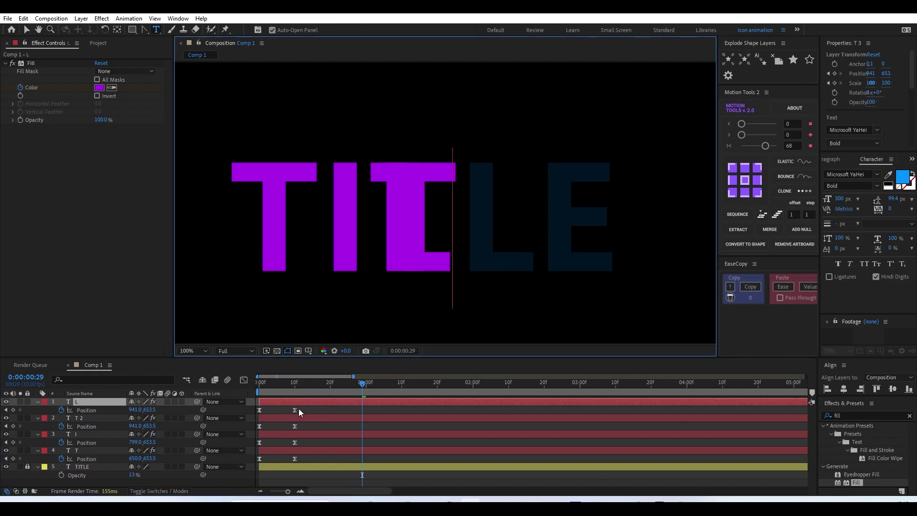
Set the L layer's frame-10 Position keyframe to X 1118 px, over the L of the TITLE guide
{"action": "double_click", "coordinate": [294, 409]}
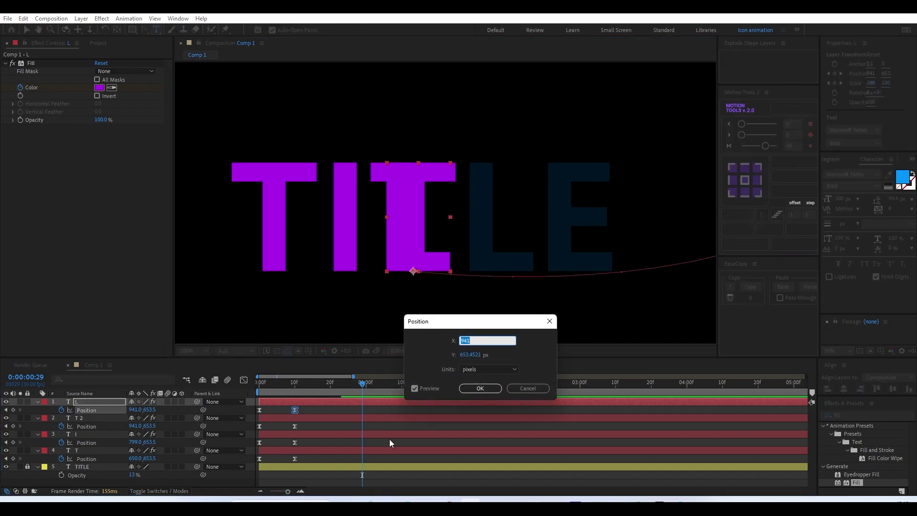
{"action": "left_click_drag", "start_coordinate": [466, 340], "coordinate": [560, 356]}
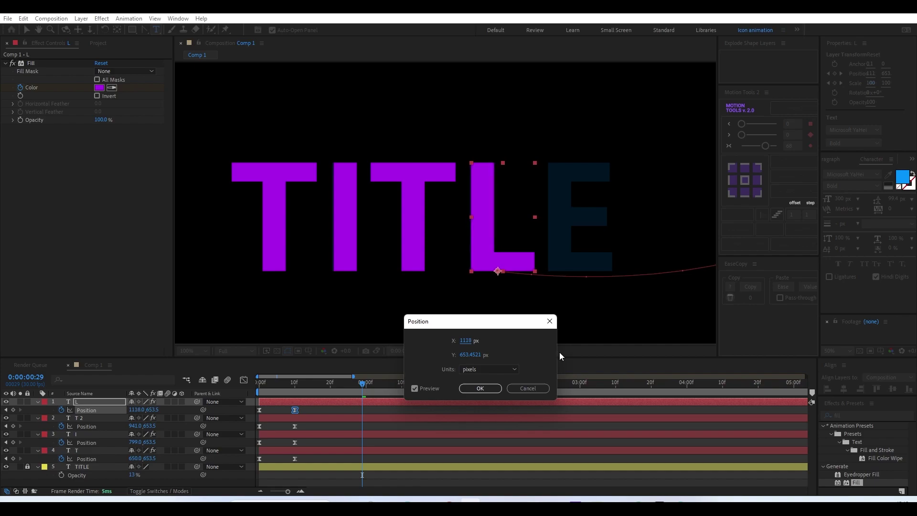
{"action": "left_click", "coordinate": [489, 391]}
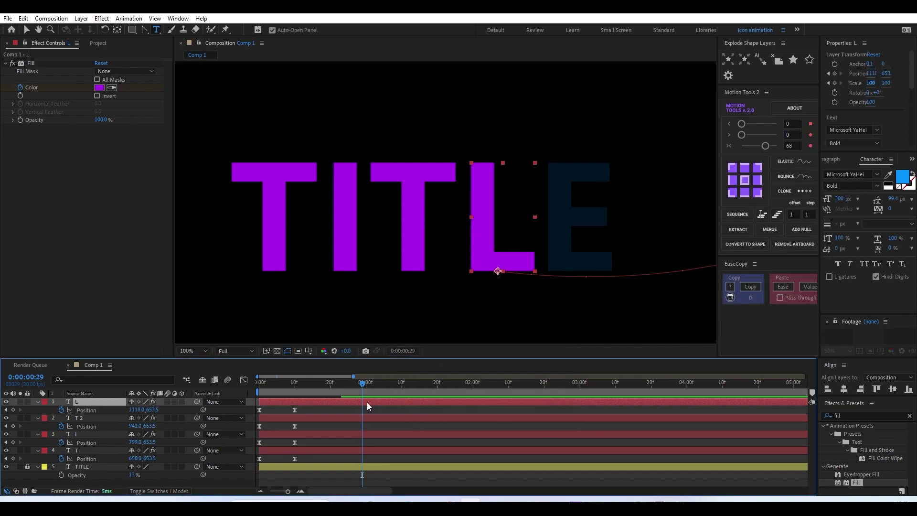
Duplicate the L layer and change the copy's text to E
{"action": "key", "text": "ctrl+d"}
{"action": "double_click", "coordinate": [367, 402]}
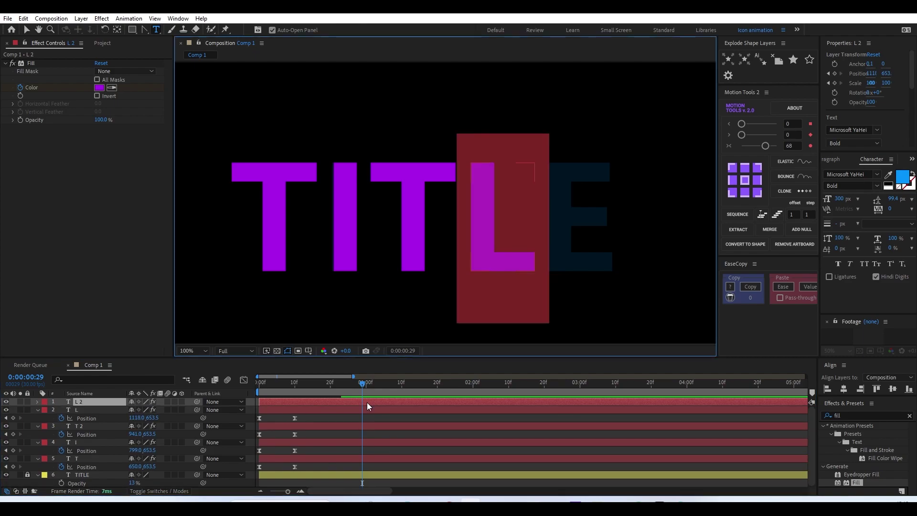
{"action": "type", "text": "E"}
{"action": "left_click", "coordinate": [356, 401]}
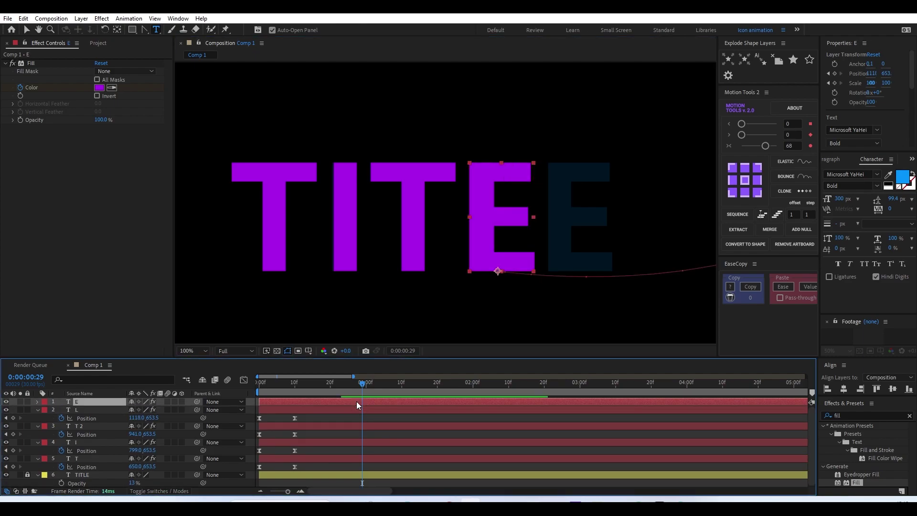
Set the E layer's frame-10 Position keyframe to X 1281 px, over the guide's last letter
{"action": "key", "text": "p"}
{"action": "double_click", "coordinate": [294, 410]}
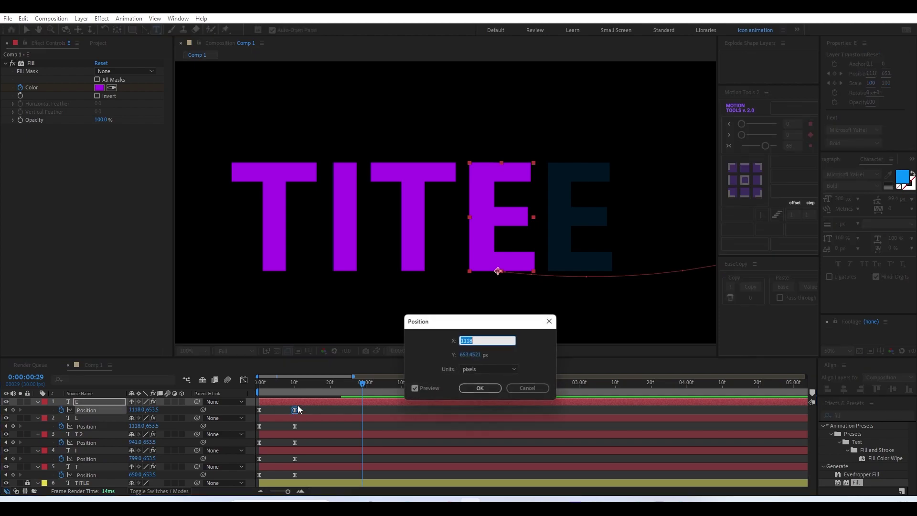
{"action": "left_click_drag", "start_coordinate": [469, 343], "coordinate": [553, 347]}
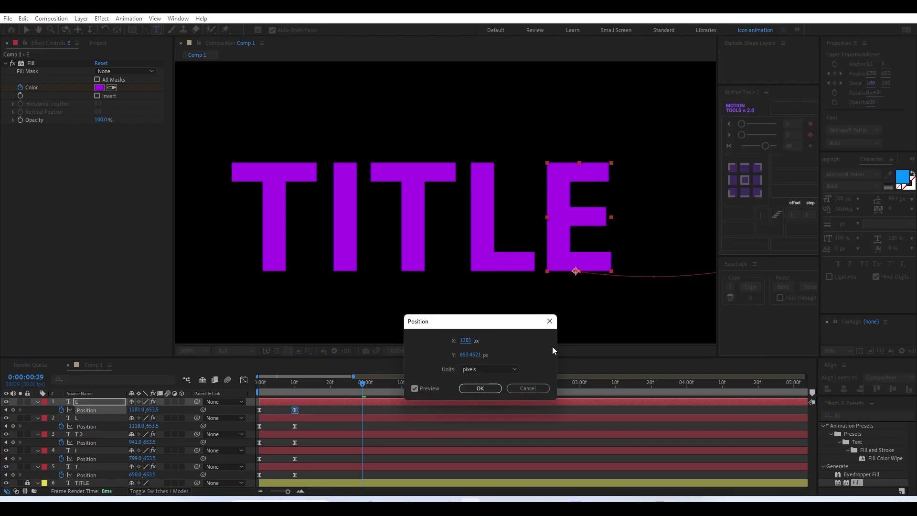
{"action": "left_click", "coordinate": [472, 387]}
{"action": "left_click", "coordinate": [314, 412]}
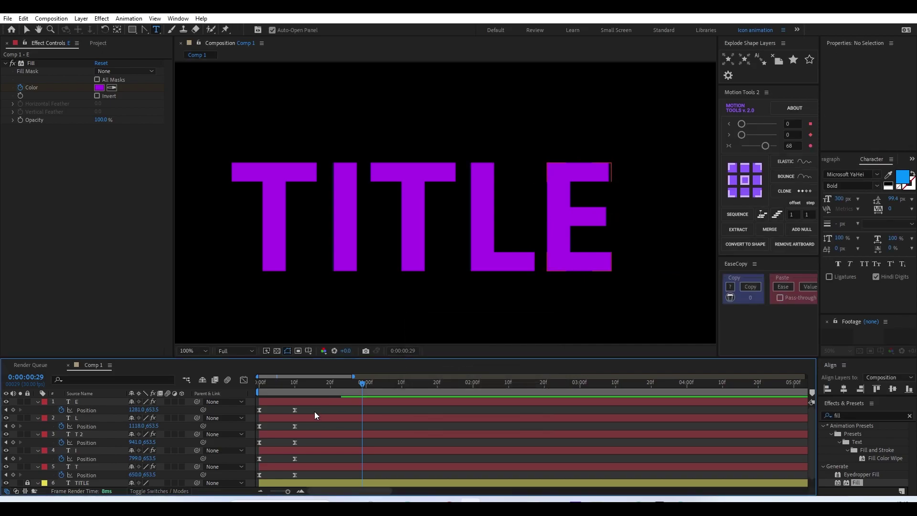
Collapse the layer properties, hide the TITLE guide layer and play back the letter animation
{"action": "key", "text": "u"}
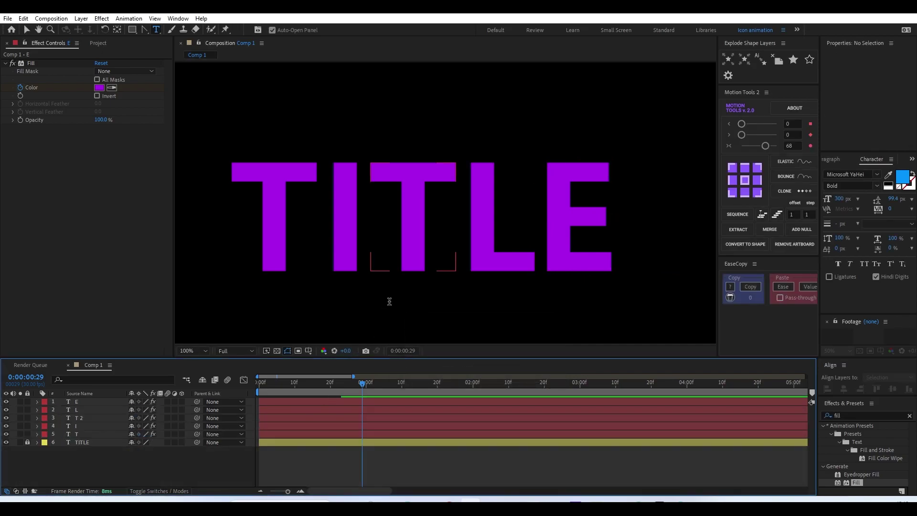
{"action": "scroll", "coordinate": [389, 301], "scroll_direction": "down", "scroll_amount": 4}
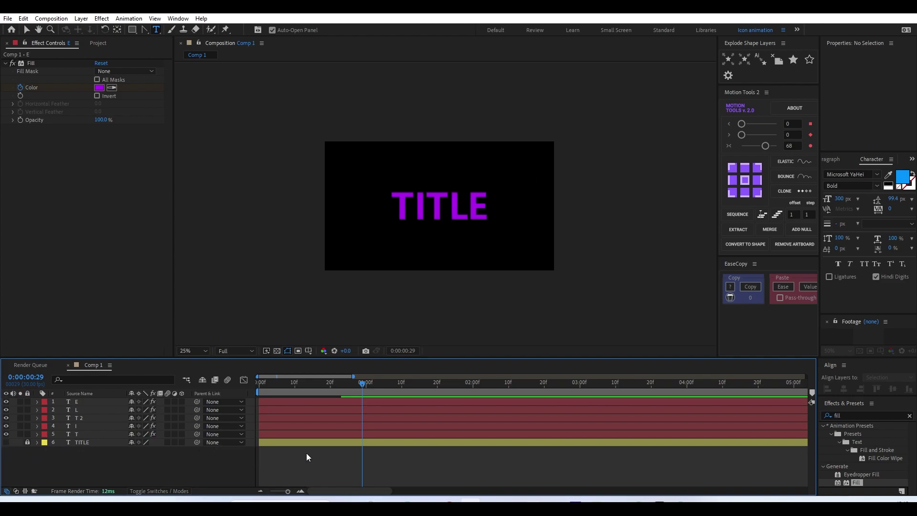
{"action": "key", "text": "space"}
{"action": "scroll", "coordinate": [468, 188], "scroll_direction": "up", "scroll_amount": 2}
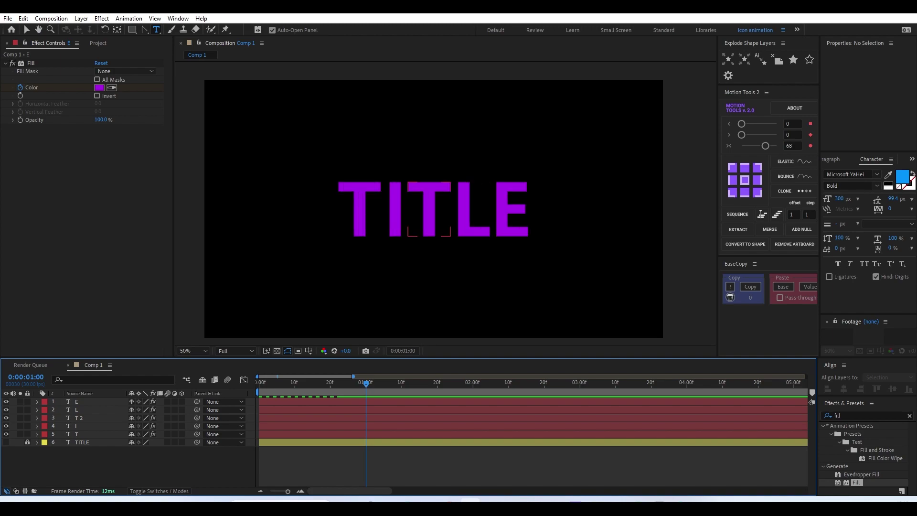
{"action": "key", "text": "v"}
{"action": "key", "text": "space"}
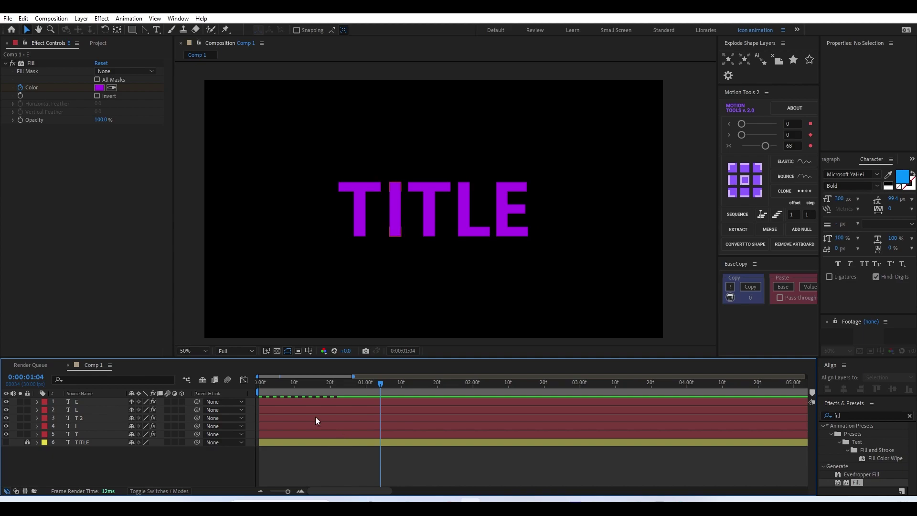
Scrub from frame 0 with all five letter layers selected to examine their motion paths
{"action": "left_click_drag", "start_coordinate": [308, 386], "coordinate": [245, 448]}
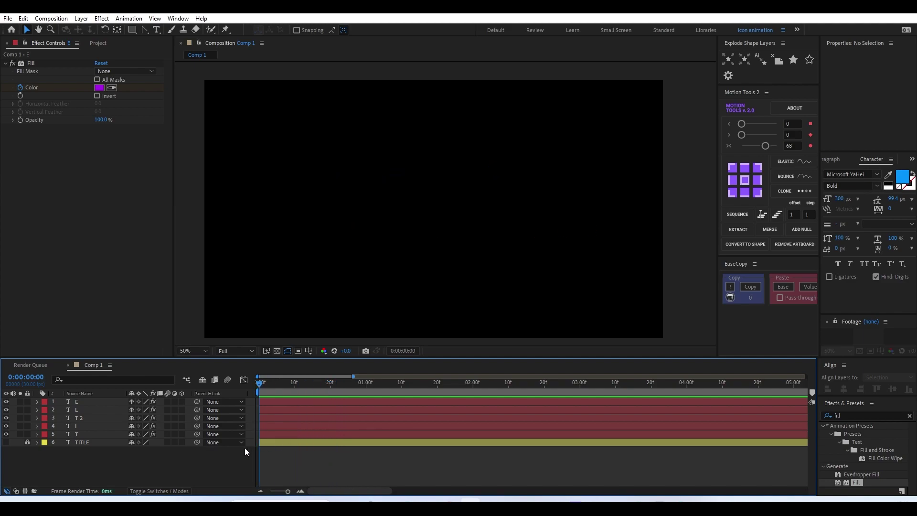
{"action": "left_click", "coordinate": [76, 435]}
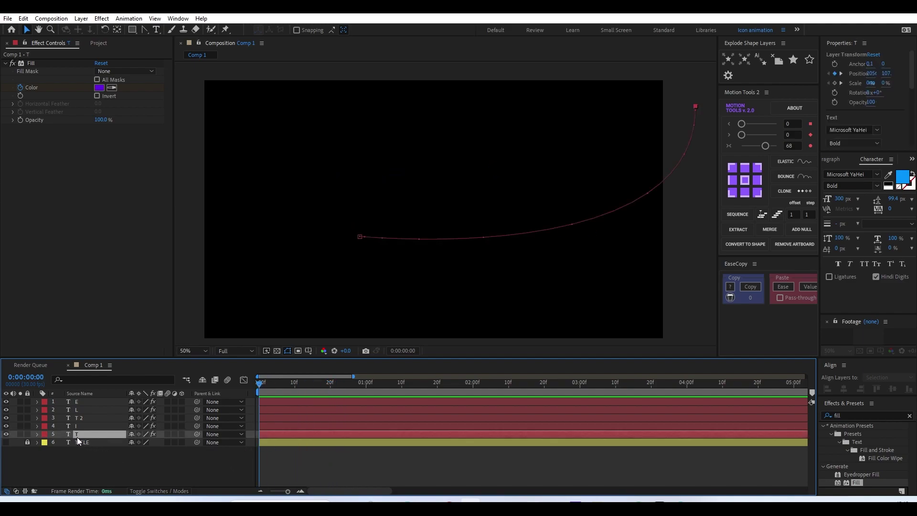
{"action": "left_click", "coordinate": [87, 403], "text": "shift"}
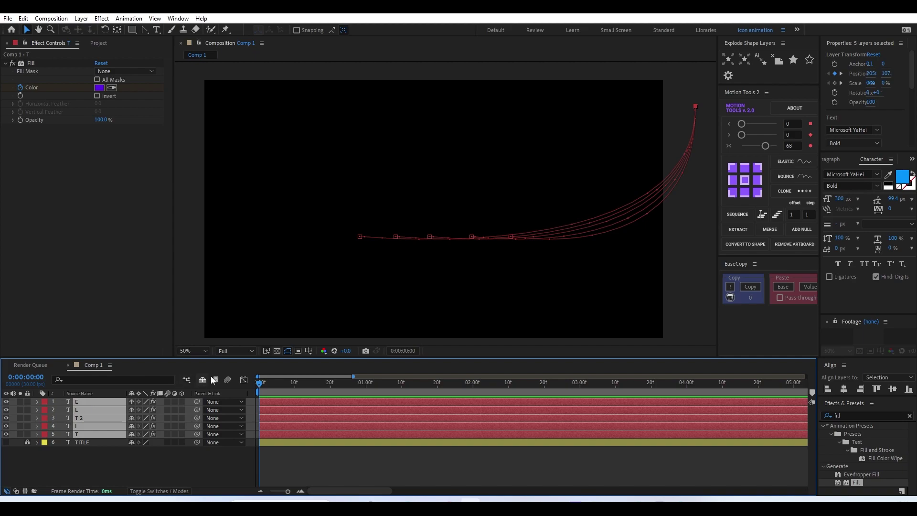
{"action": "left_click_drag", "start_coordinate": [286, 381], "coordinate": [351, 402]}
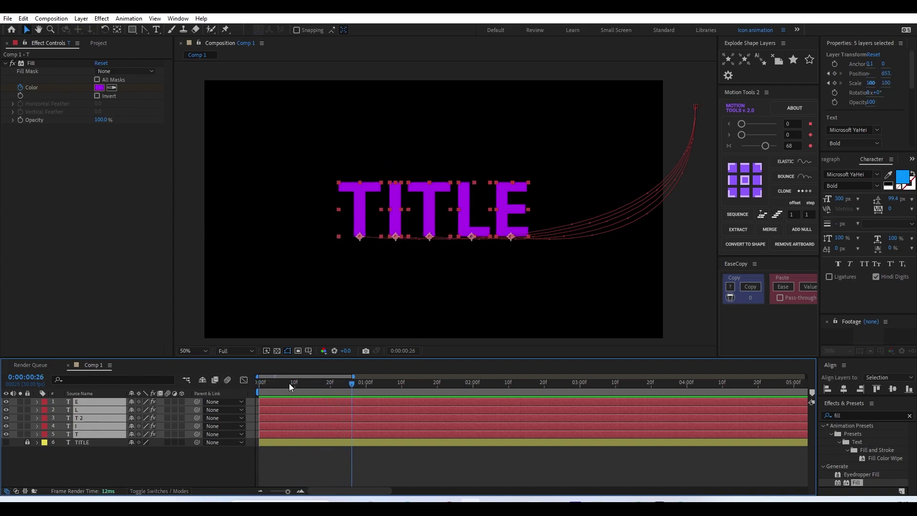
{"action": "right_click", "coordinate": [296, 405]}
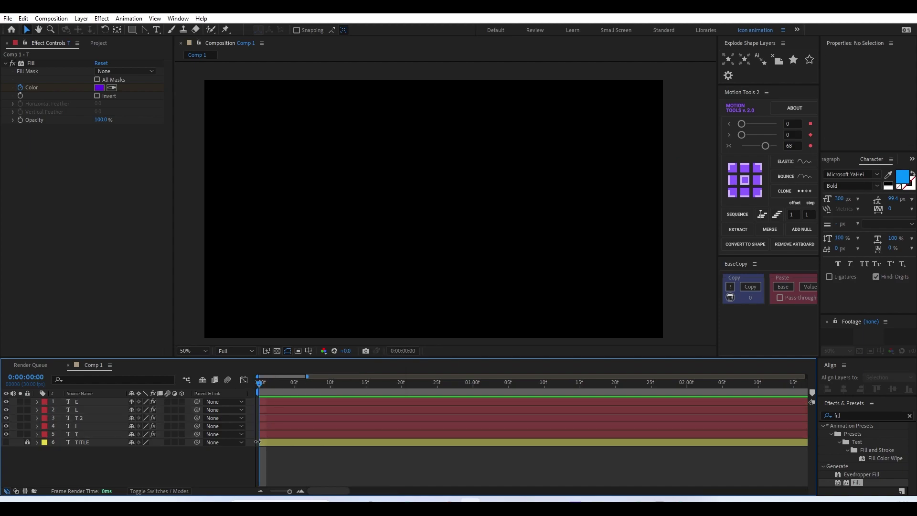
Shift the I, second T, L and E layers so that they start at frame 2, leaving the first T at frame 0
{"action": "left_click", "coordinate": [265, 436]}
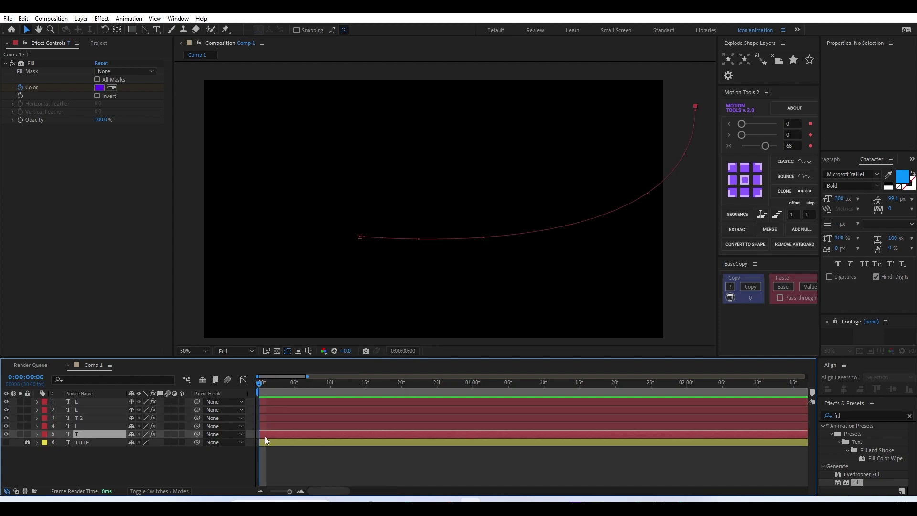
{"action": "left_click", "coordinate": [284, 402], "text": "shift"}
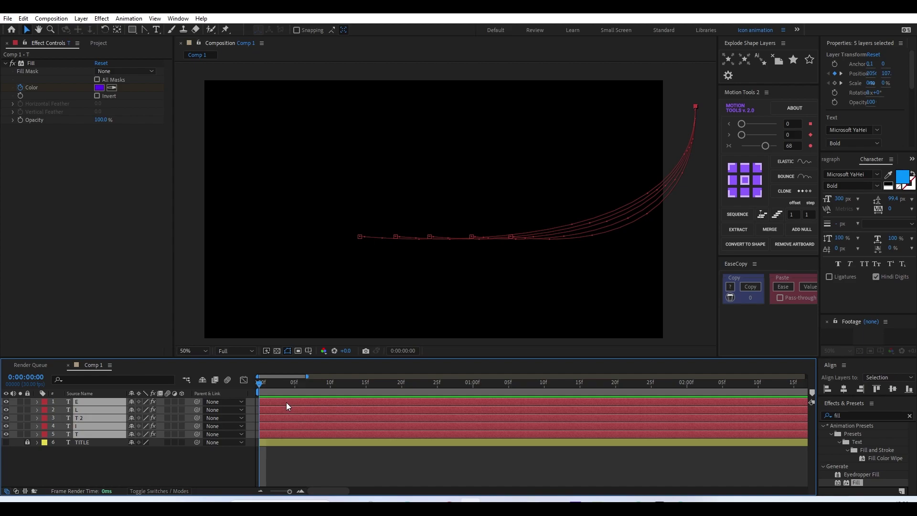
{"action": "key", "text": "space"}
{"action": "key", "text": "space"}
{"action": "key", "text": "space"}
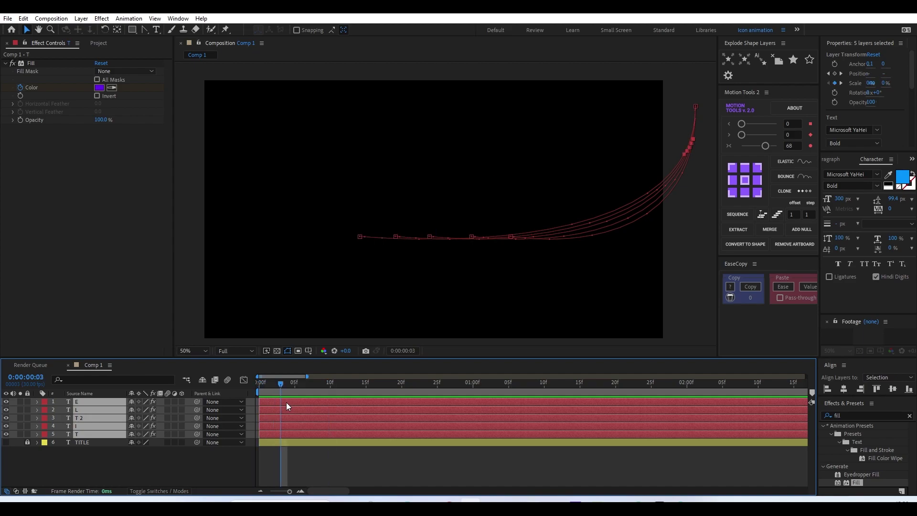
{"action": "key", "text": "Page_Up"}
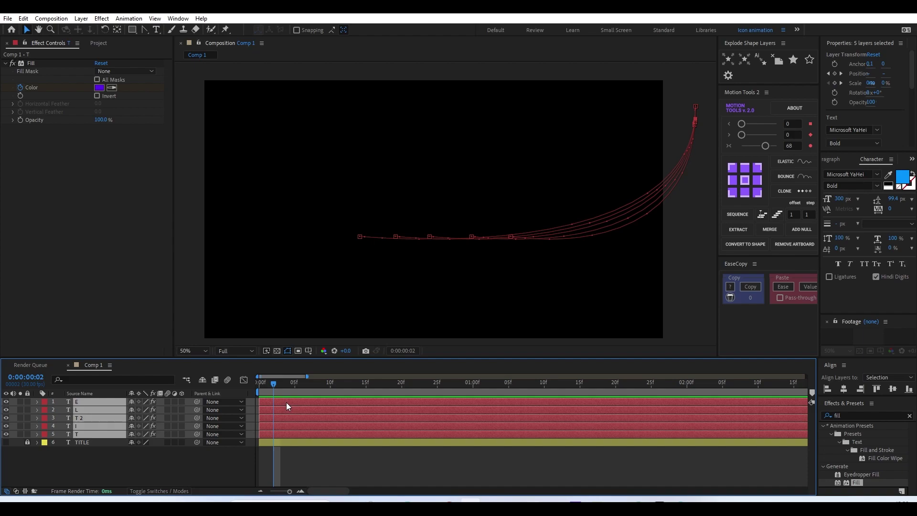
{"action": "left_click", "coordinate": [284, 432], "text": "ctrl"}
{"action": "key", "text": "bracketleft"}
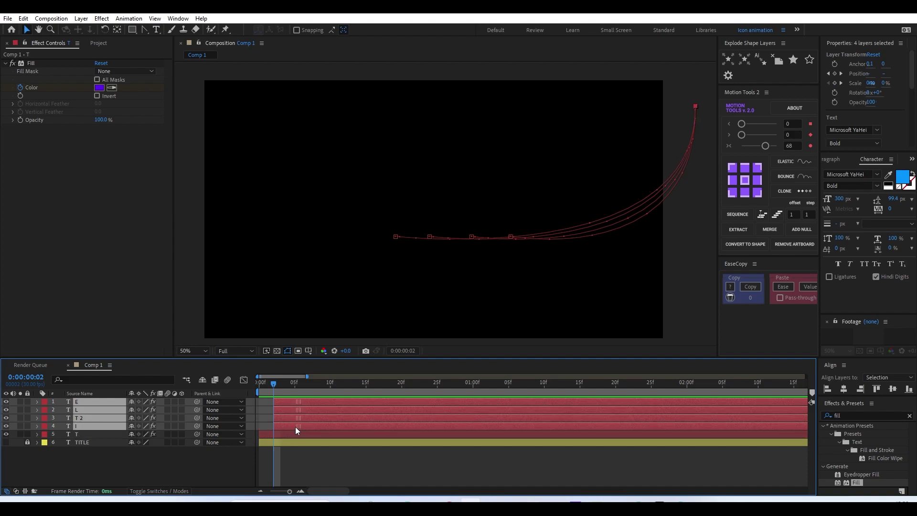
Shift the second T, L and E layers so that they start at frame 5
{"action": "key", "text": "space"}
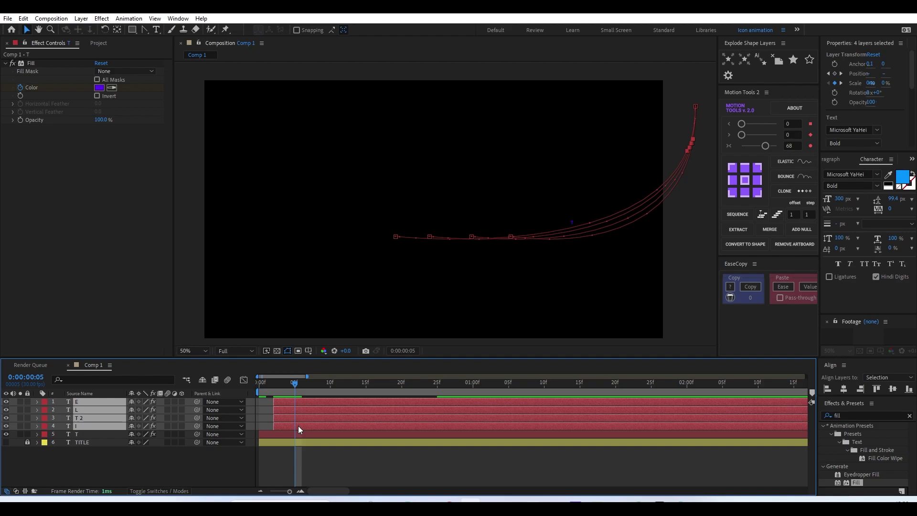
{"action": "key", "text": "Page_Up"}
{"action": "key", "text": "Page_Up"}
{"action": "key", "text": "Page_Up"}
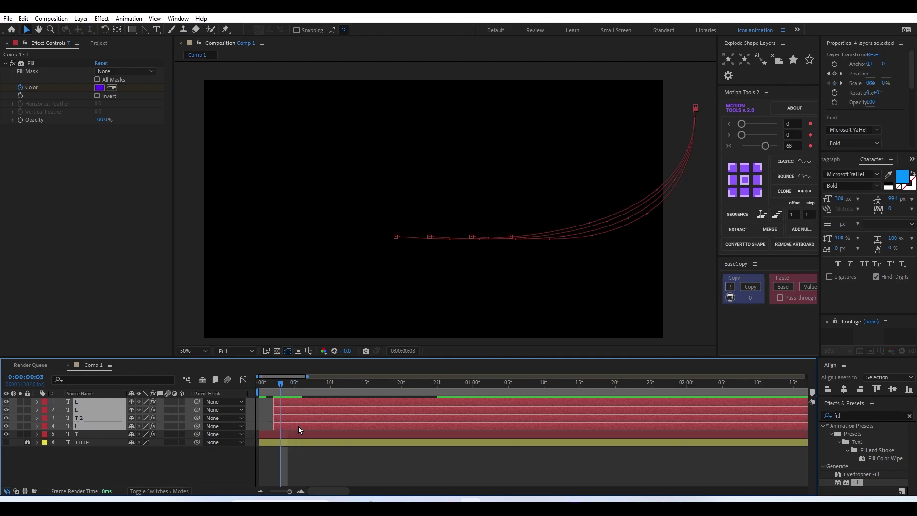
{"action": "key", "text": "Page_Down"}
{"action": "key", "text": "Page_Down"}
{"action": "key", "text": "Page_Down"}
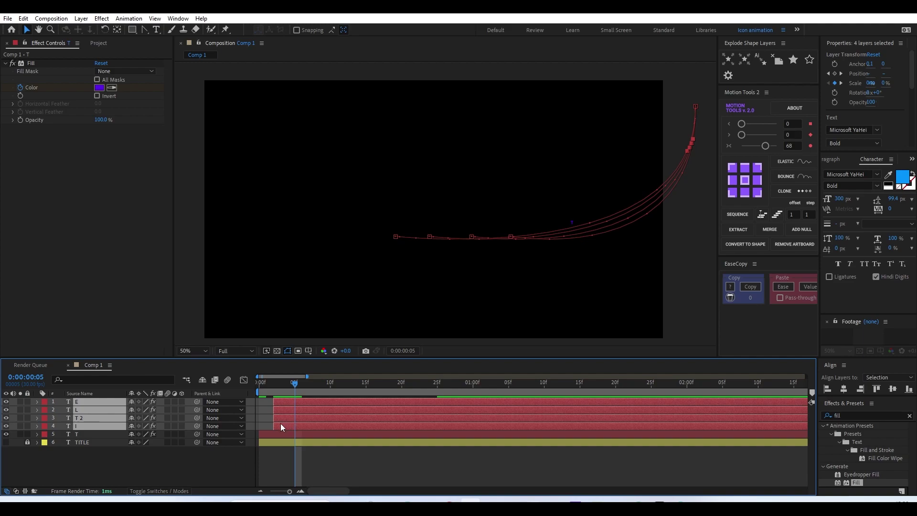
{"action": "left_click", "coordinate": [282, 426], "text": "ctrl"}
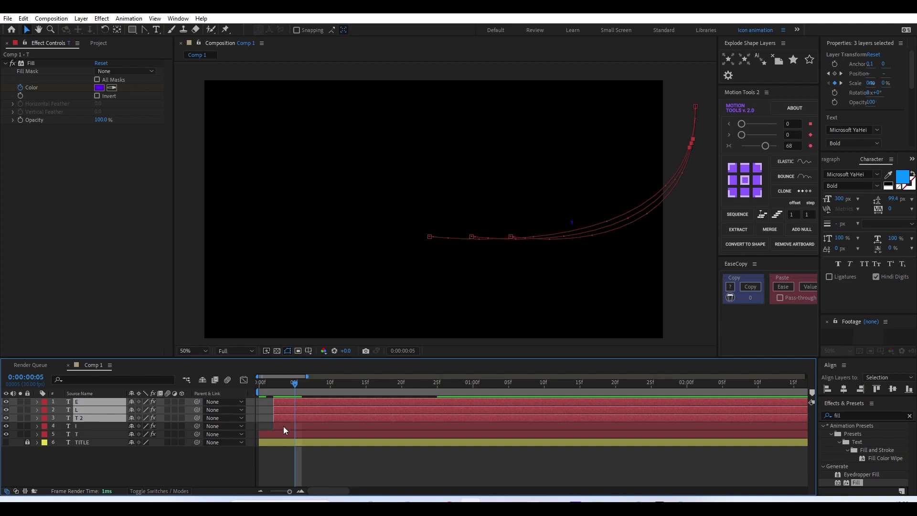
{"action": "left_click_drag", "start_coordinate": [288, 416], "coordinate": [302, 417]}
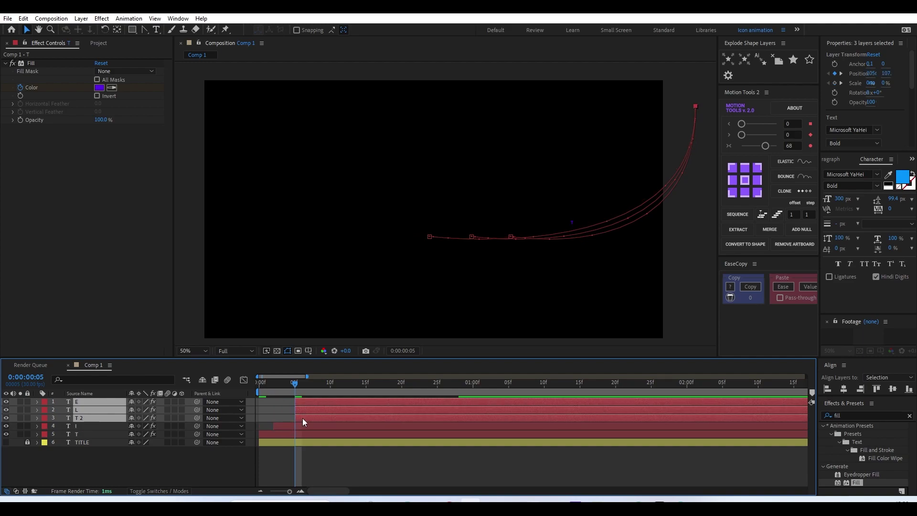
Shift the L and E layers so that they start at frame 8
{"action": "key", "text": "Page_Down"}
{"action": "key", "text": "Page_Down"}
{"action": "key", "text": "Page_Down"}
{"action": "left_click", "coordinate": [302, 417], "text": "ctrl"}
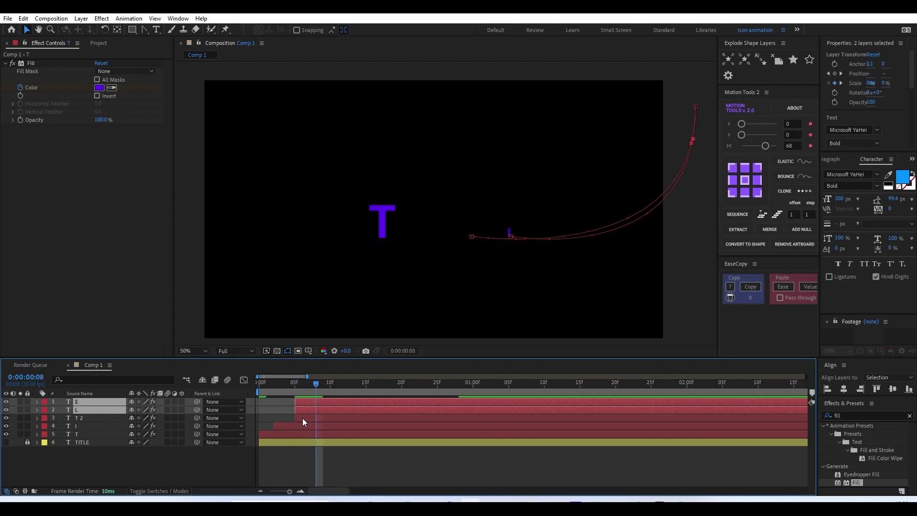
{"action": "left_click_drag", "start_coordinate": [301, 405], "coordinate": [317, 406]}
Shift the E layer alone so that it starts at frame 11, and clear the selection
{"action": "key", "text": "Page_Down"}
{"action": "key", "text": "Page_Down"}
{"action": "key", "text": "Page_Down"}
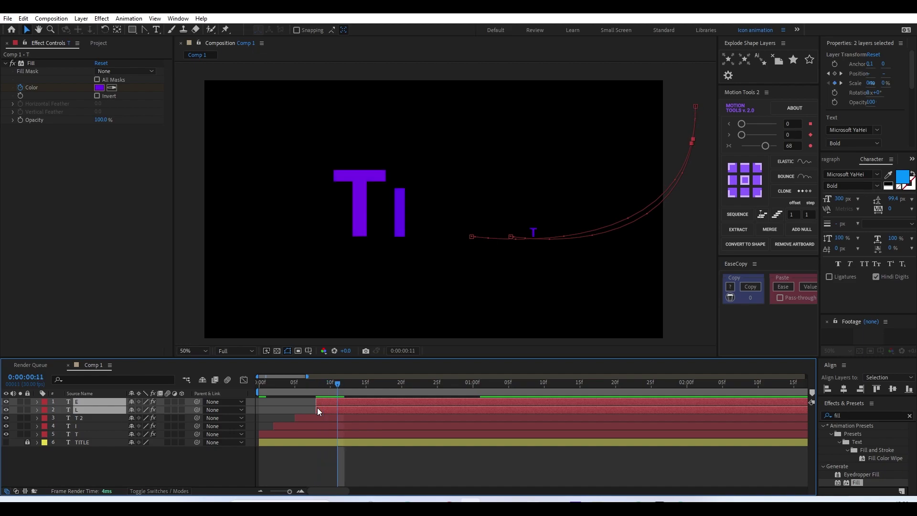
{"action": "left_click", "coordinate": [328, 403]}
{"action": "left_click_drag", "start_coordinate": [328, 403], "coordinate": [348, 405]}
{"action": "left_click", "coordinate": [363, 459]}
Play back the staggered fly-in of the five TITLE letters
{"action": "scroll", "coordinate": [419, 259], "scroll_direction": "down", "scroll_amount": 2}
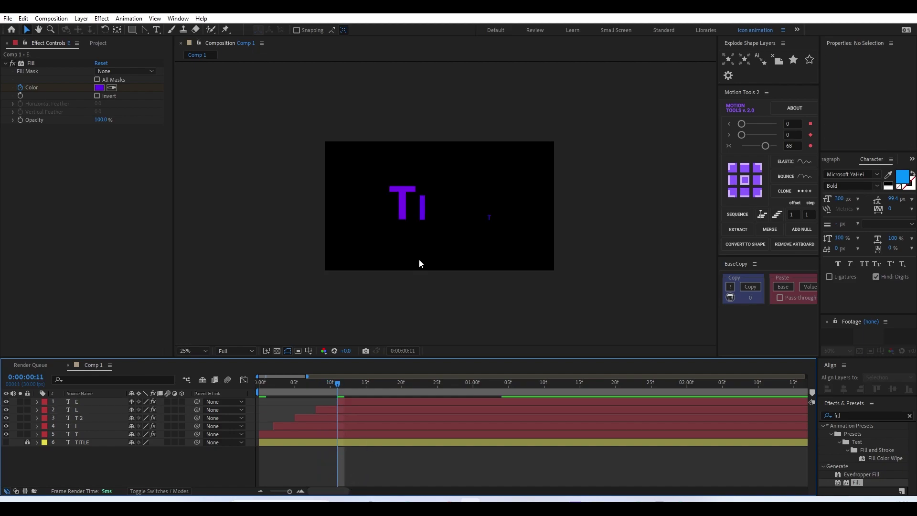
{"action": "left_click", "coordinate": [412, 241]}
{"action": "scroll", "coordinate": [414, 240], "scroll_direction": "up", "scroll_amount": 1}
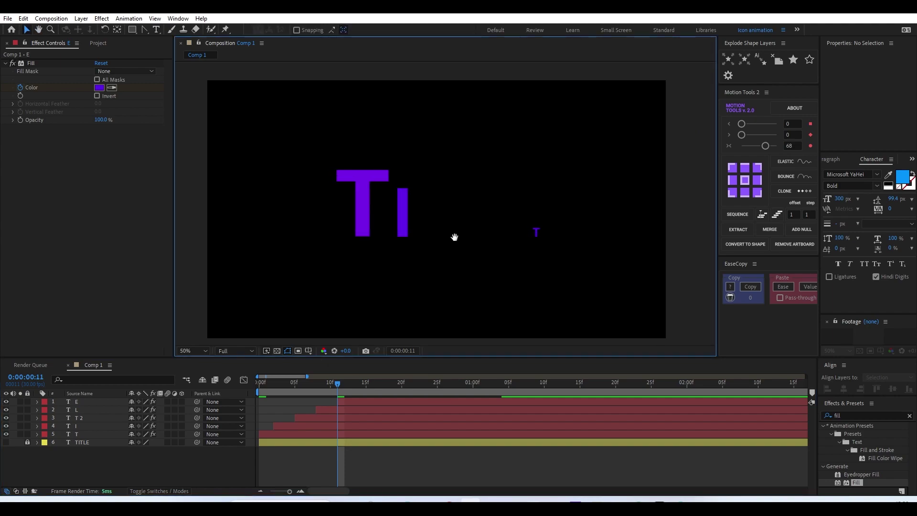
{"action": "left_click", "coordinate": [345, 466]}
{"action": "key", "text": "space"}
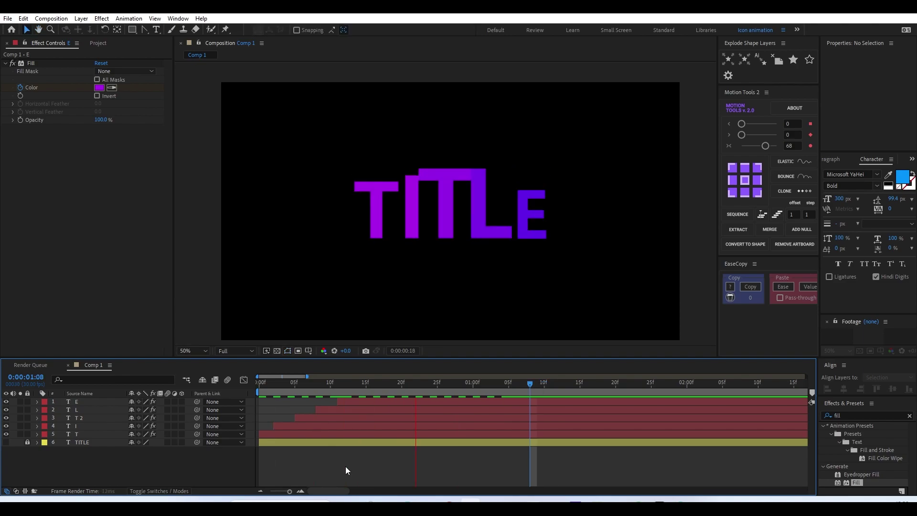
Replay the staggered letter animation and stop once all letters have settled
{"action": "key", "text": "space"}
{"action": "key", "text": "space"}
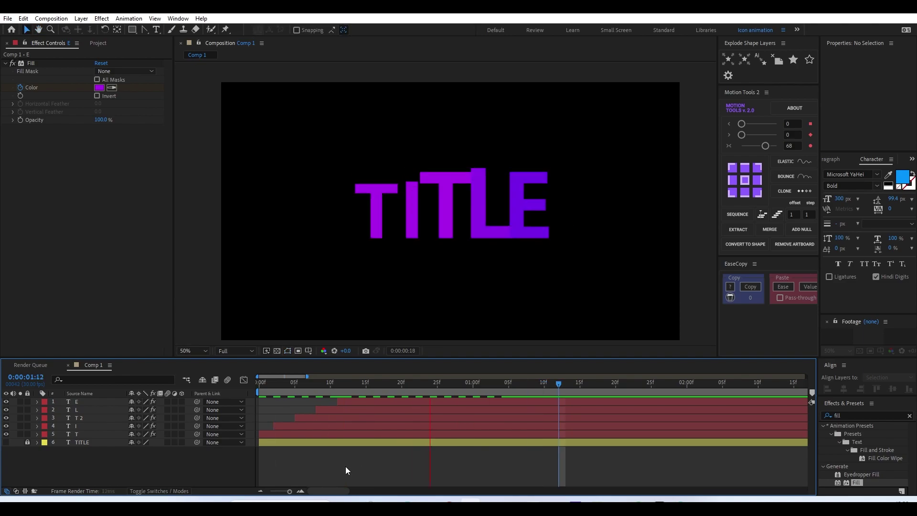
{"action": "key", "text": "space"}
{"action": "key", "text": "space"}
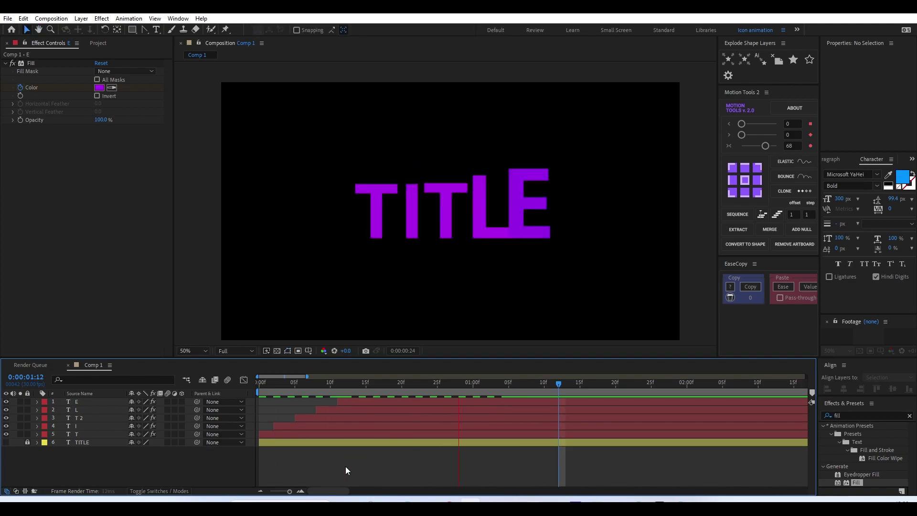
{"action": "key", "text": "space"}
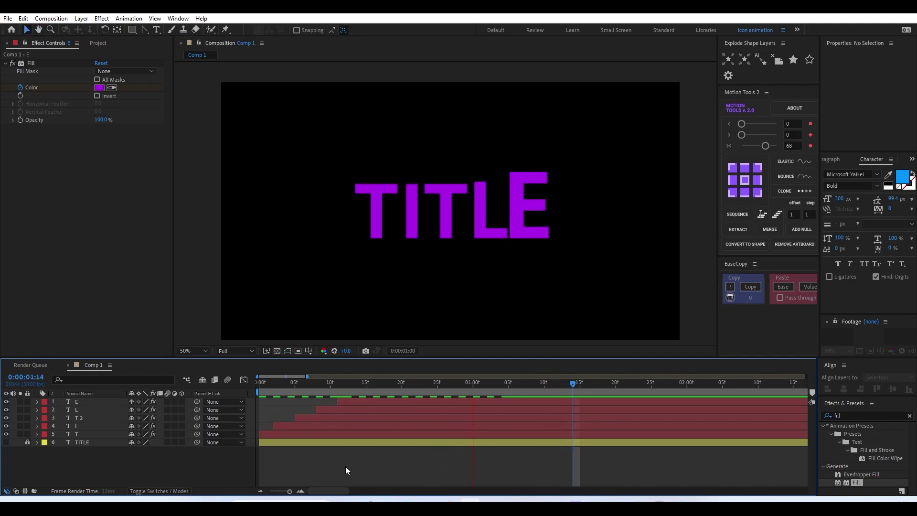
{"action": "key", "text": "space"}
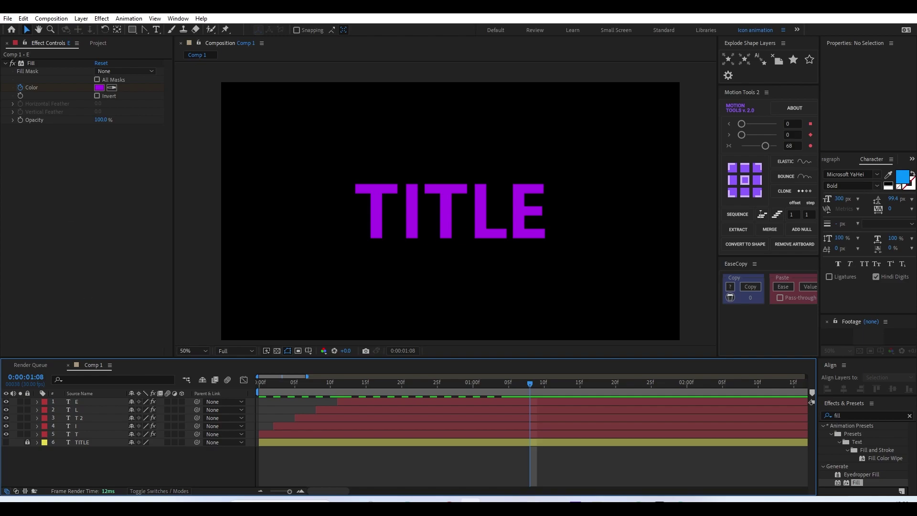
Add a null object to Comp 1 above the letter layers
{"action": "right_click", "coordinate": [101, 469]}
{"action": "mouse_move", "coordinate": [188, 347]}
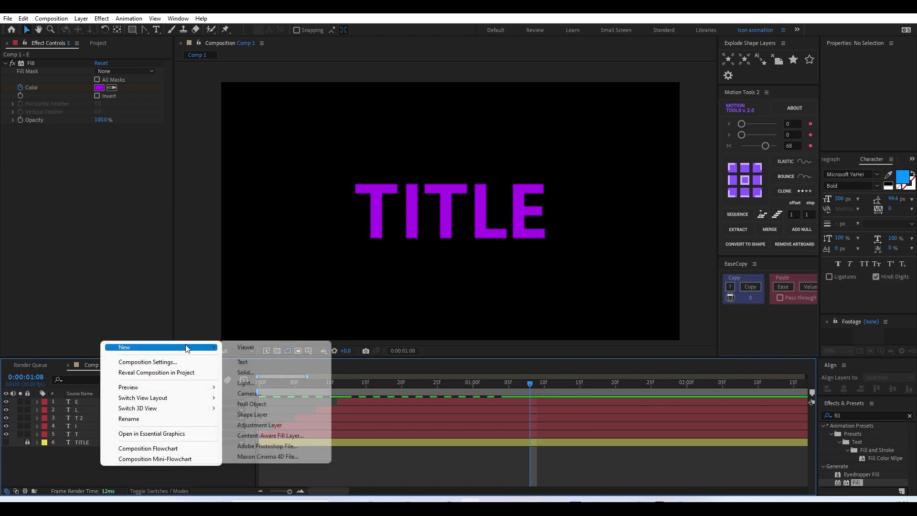
{"action": "left_click", "coordinate": [266, 404]}
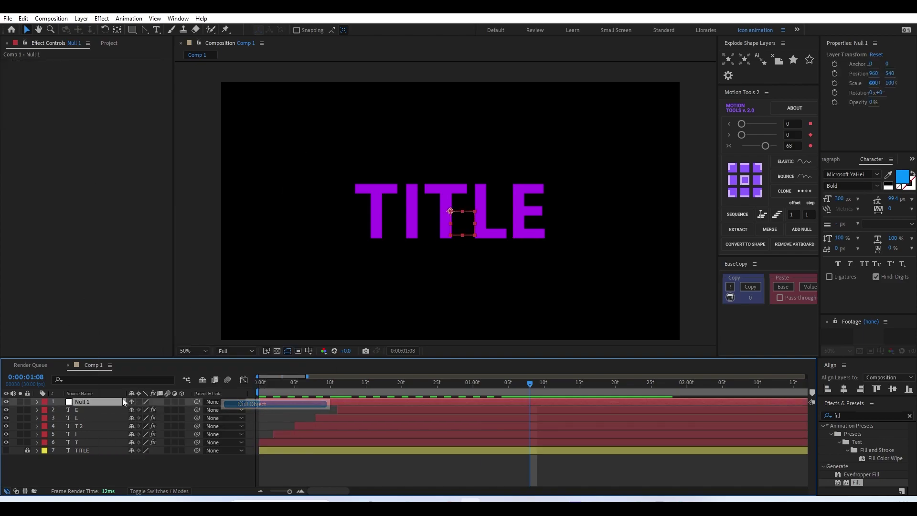
Parent the five letter layers T, I, T 2, L and E to Null 1
{"action": "left_click", "coordinate": [76, 442]}
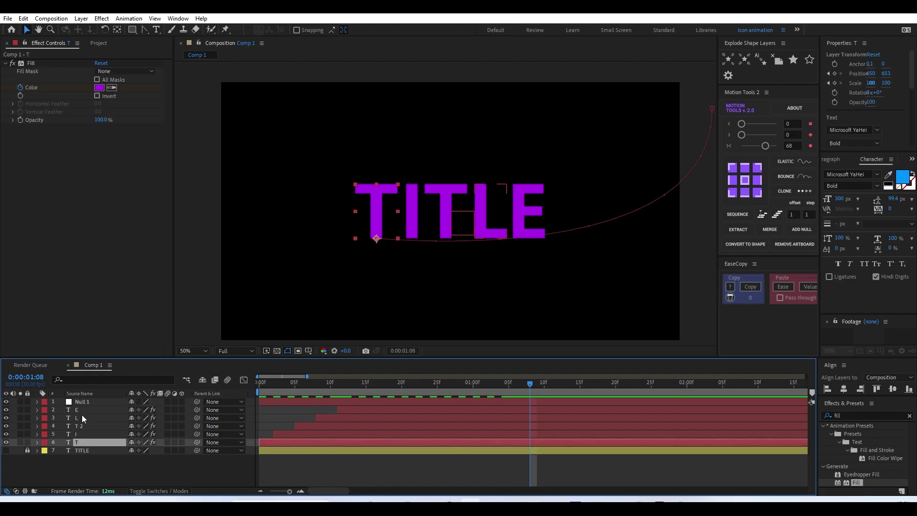
{"action": "left_click", "coordinate": [82, 414], "text": "shift"}
{"action": "left_click", "coordinate": [81, 411], "text": "shift"}
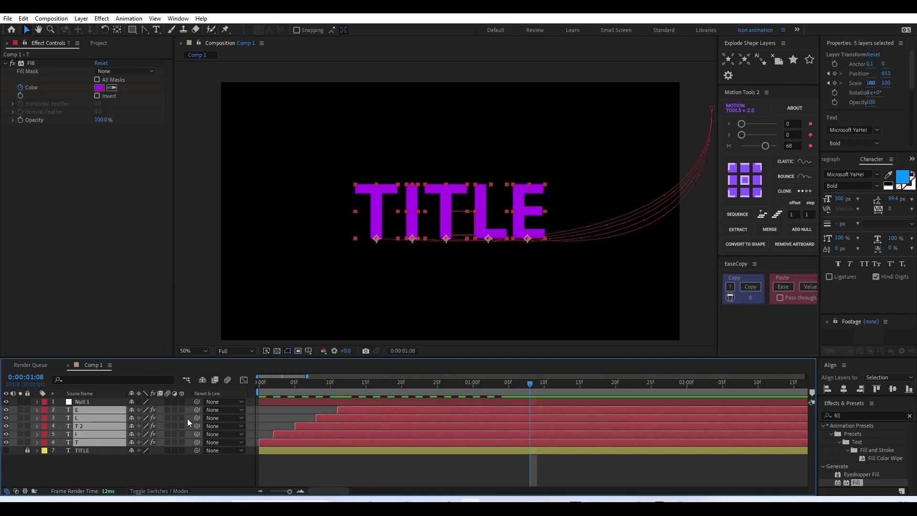
{"action": "left_click_drag", "start_coordinate": [196, 410], "coordinate": [81, 403]}
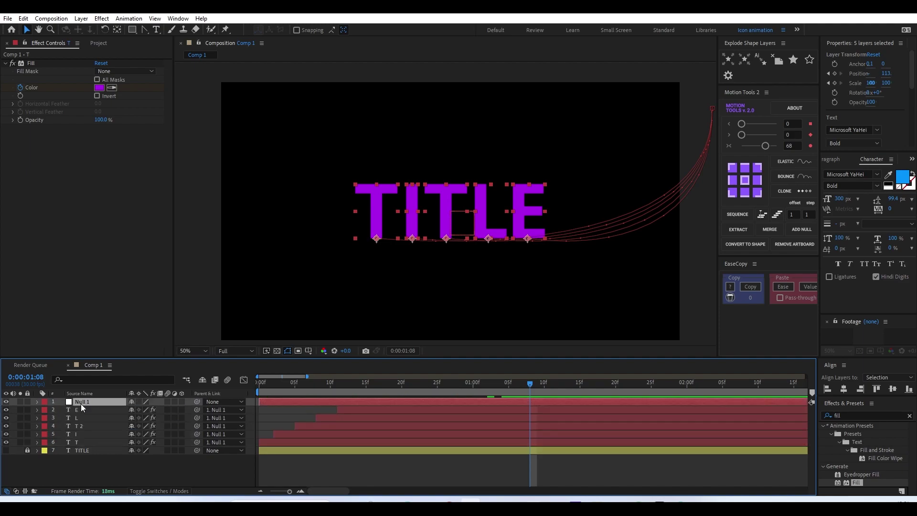
Move Null 1 up to a Y position of about 192 and preview the letters flying in there
{"action": "left_click", "coordinate": [82, 403]}
{"action": "left_click_drag", "start_coordinate": [468, 222], "coordinate": [457, 140]}
{"action": "key", "text": "space"}
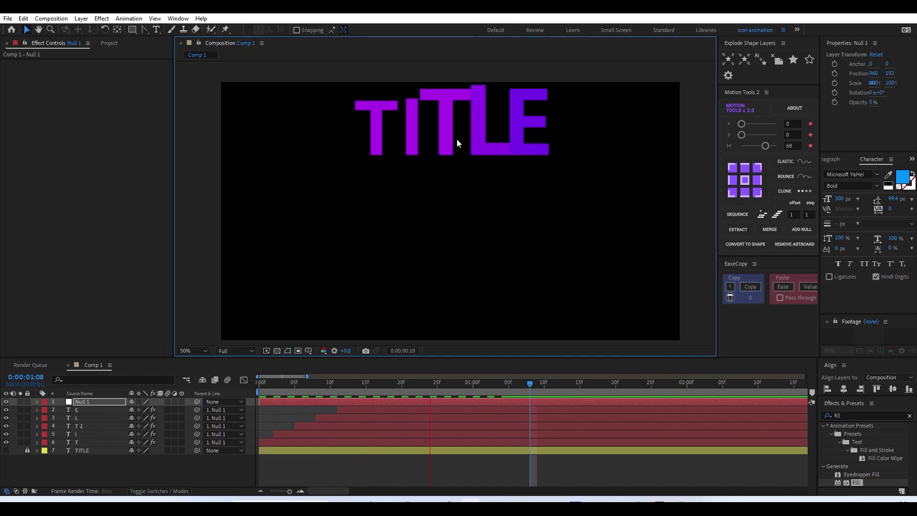
Move Null 1 down to about 960, 504, preview the animation and clear the selection
{"action": "left_click_drag", "start_coordinate": [457, 139], "coordinate": [469, 217]}
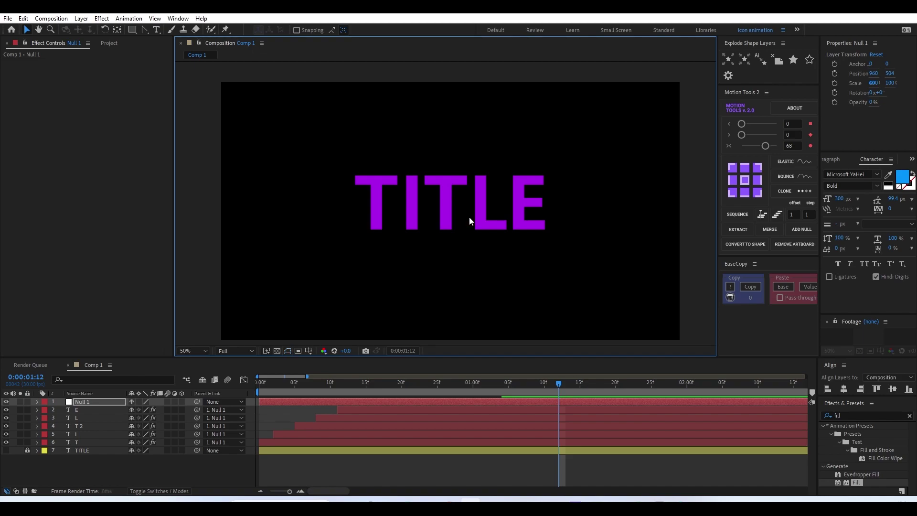
{"action": "key", "text": "space"}
{"action": "key", "text": "space"}
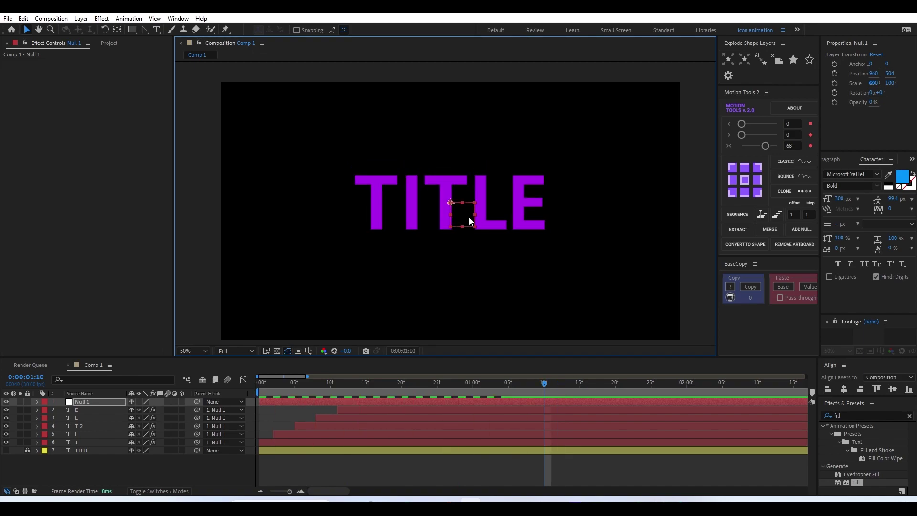
{"action": "left_click", "coordinate": [98, 474]}
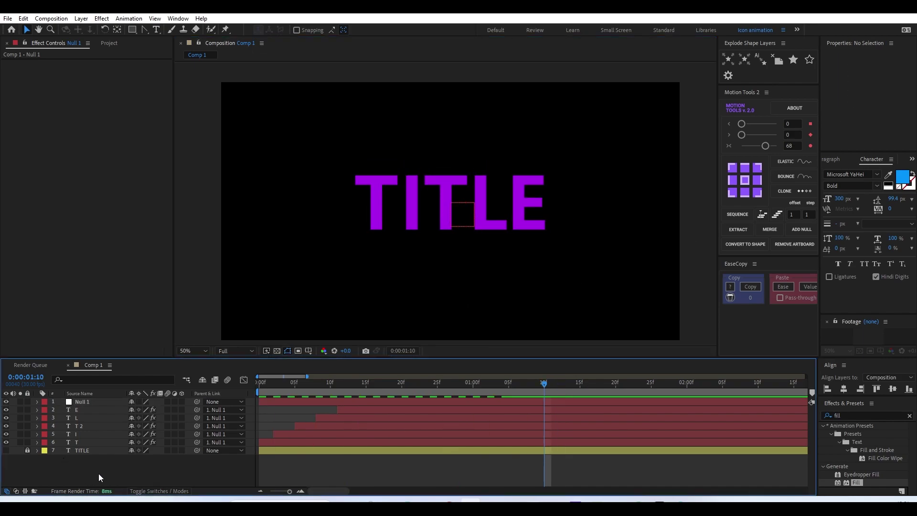
Unlock the original TITLE text layer and delete it
{"action": "left_click", "coordinate": [77, 443]}
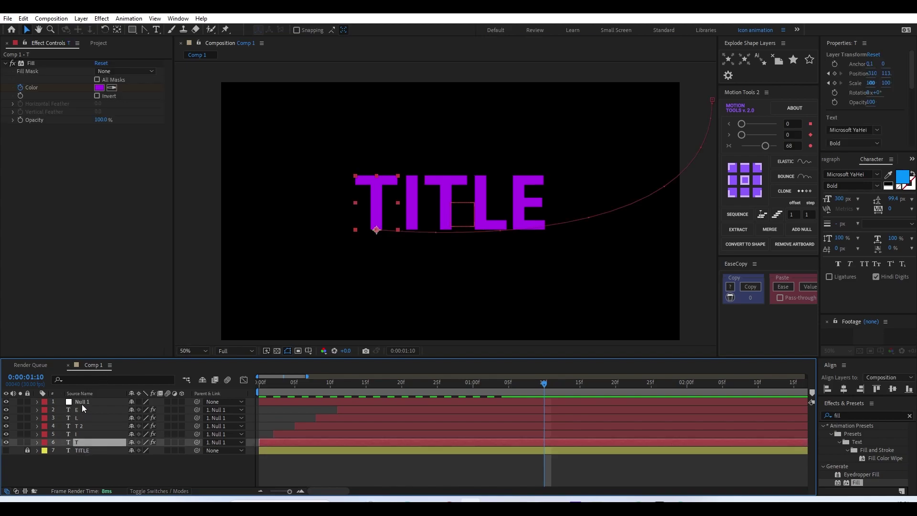
{"action": "left_click", "coordinate": [72, 451]}
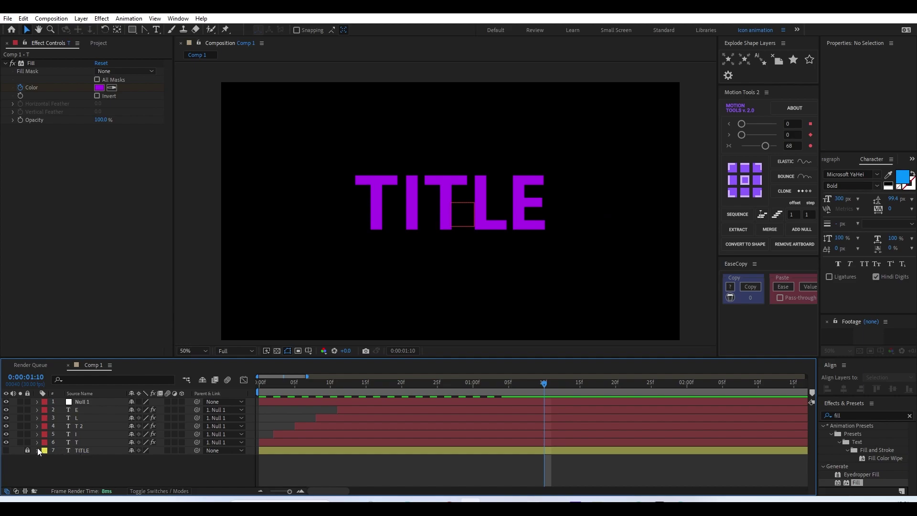
{"action": "left_click", "coordinate": [27, 450]}
{"action": "left_click", "coordinate": [67, 450]}
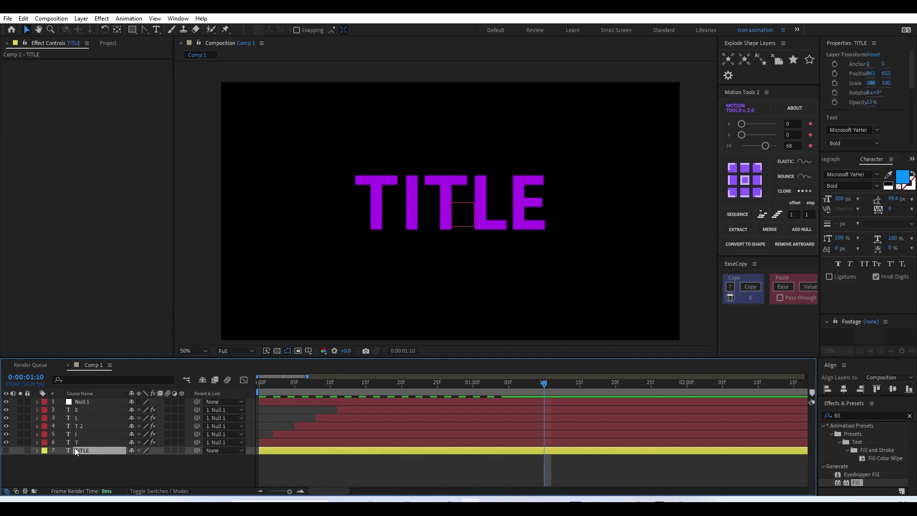
{"action": "key", "text": "Delete"}
Pre-compose Null 1 and all five letter layers into a composition named "Title animation"
{"action": "left_click_drag", "start_coordinate": [145, 460], "coordinate": [79, 400]}
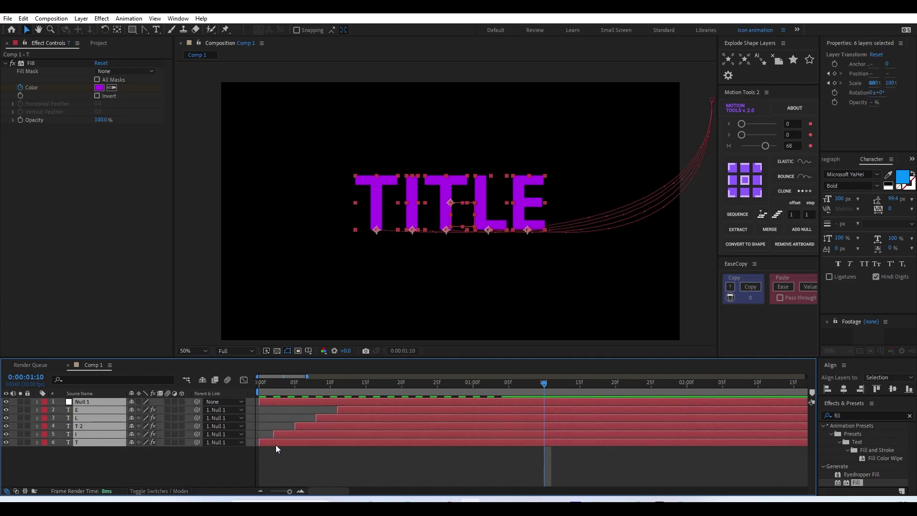
{"action": "right_click", "coordinate": [302, 439]}
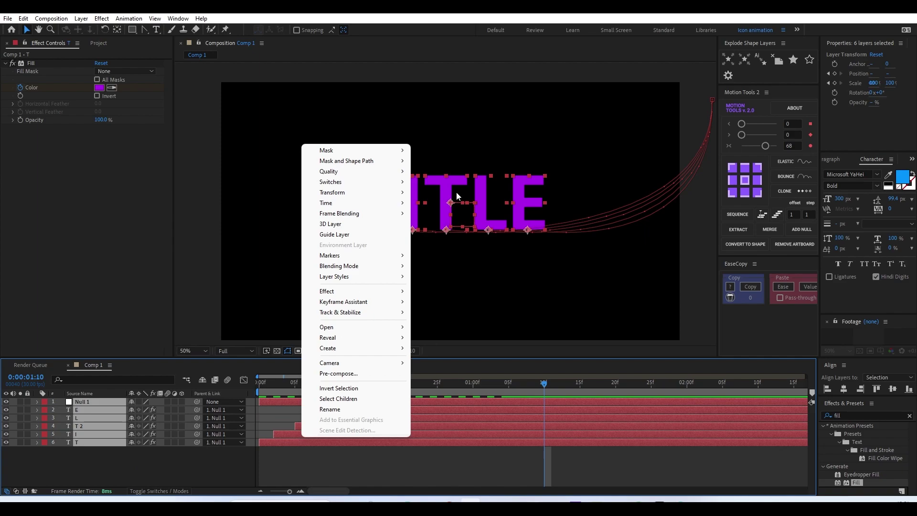
{"action": "left_click", "coordinate": [347, 372]}
{"action": "type", "text": "T"}
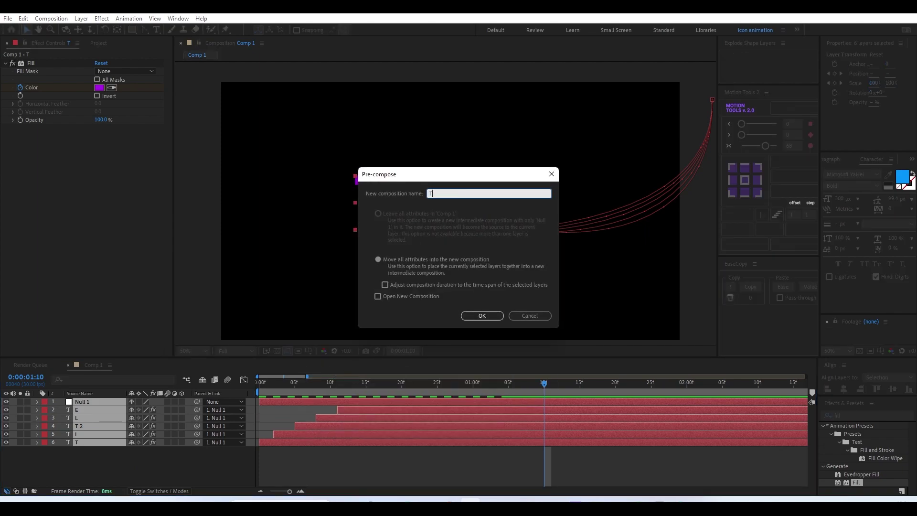
{"action": "type", "text": "itle animation"}
{"action": "key", "text": "Return"}
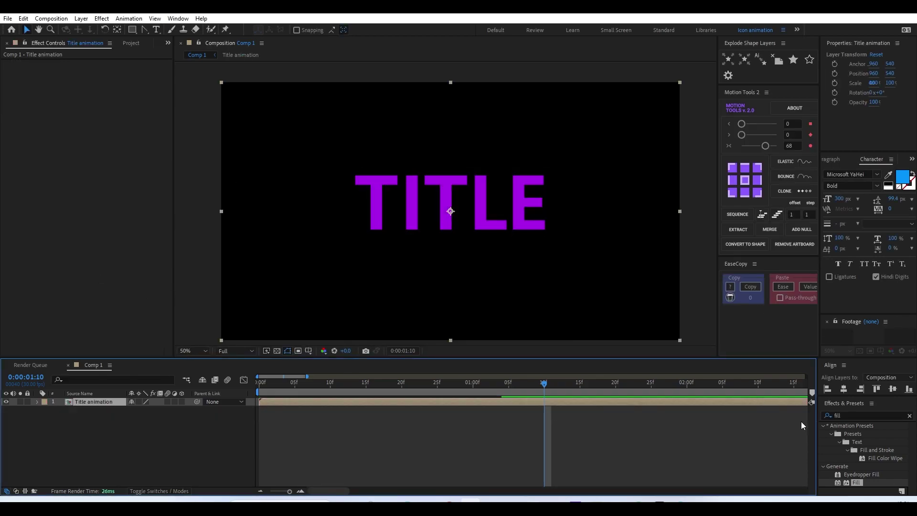
Find the Stylize Glow effect and apply it to the Title animation layer
{"action": "left_click", "coordinate": [842, 415]}
{"action": "type", "text": "glow"}
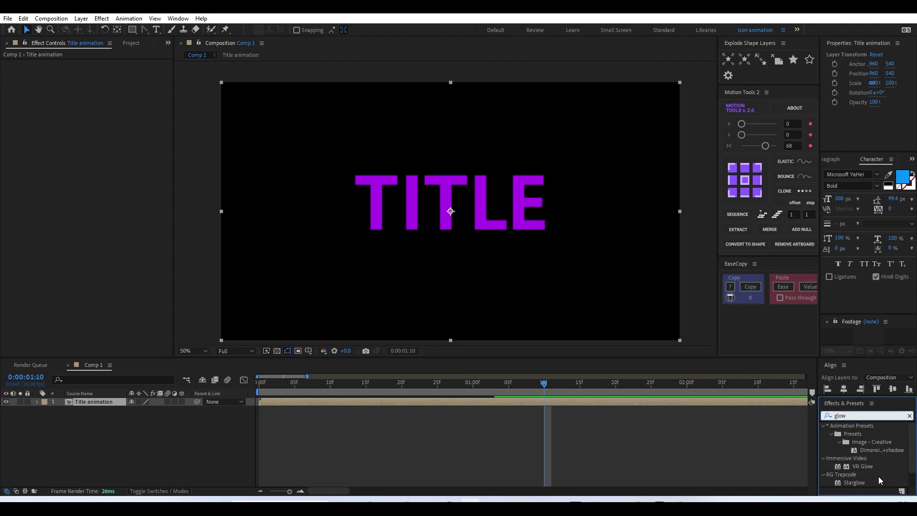
{"action": "scroll", "coordinate": [869, 458], "scroll_direction": "down", "scroll_amount": 1}
{"action": "left_click", "coordinate": [863, 482]}
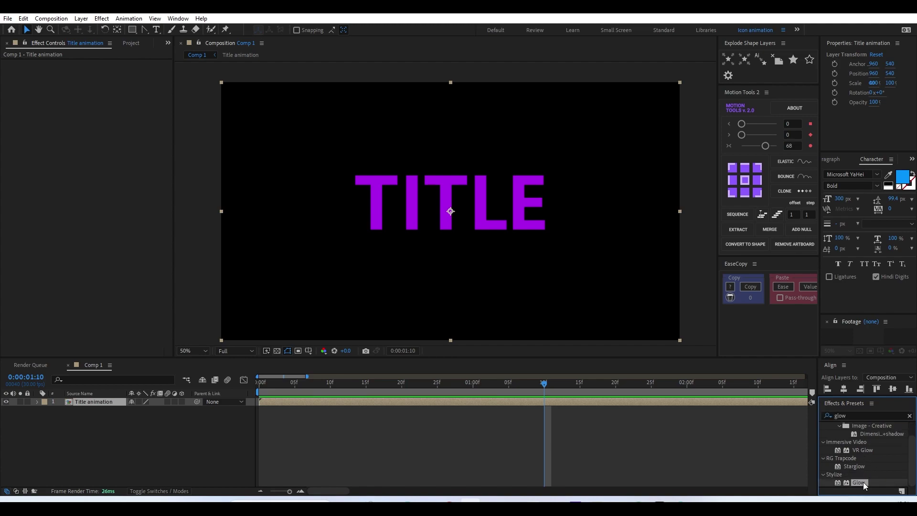
{"action": "left_click_drag", "start_coordinate": [858, 483], "coordinate": [468, 222]}
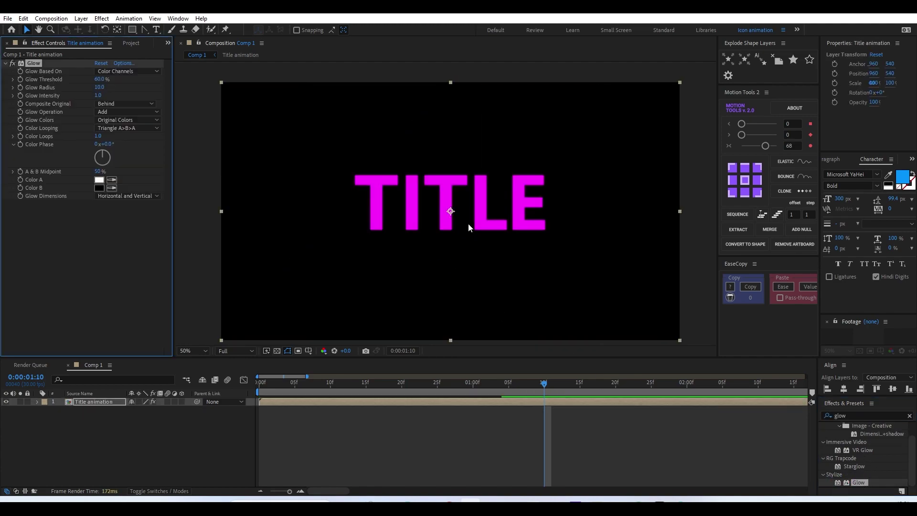
Set the Glow effect's intensity to 0.5 and its radius to about 156
{"action": "left_click", "coordinate": [99, 96]}
{"action": "key", "text": "Return"}
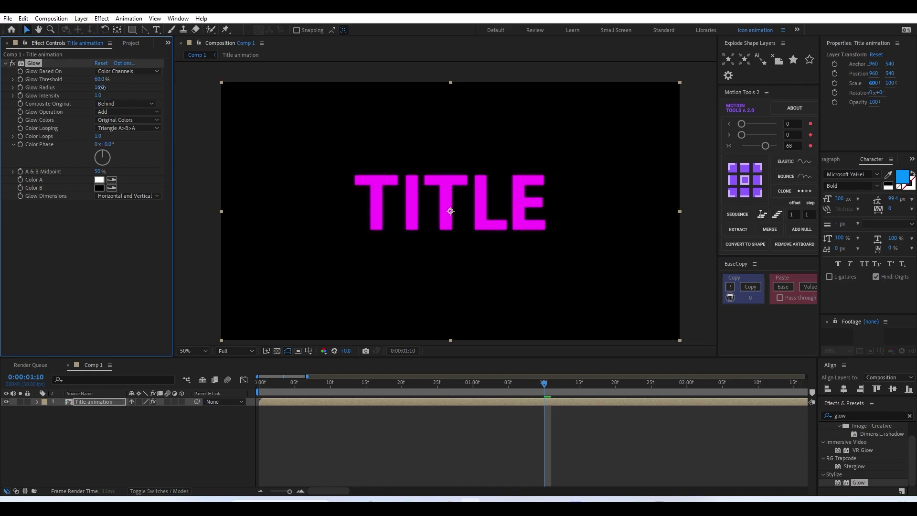
{"action": "left_click_drag", "start_coordinate": [109, 90], "coordinate": [152, 84]}
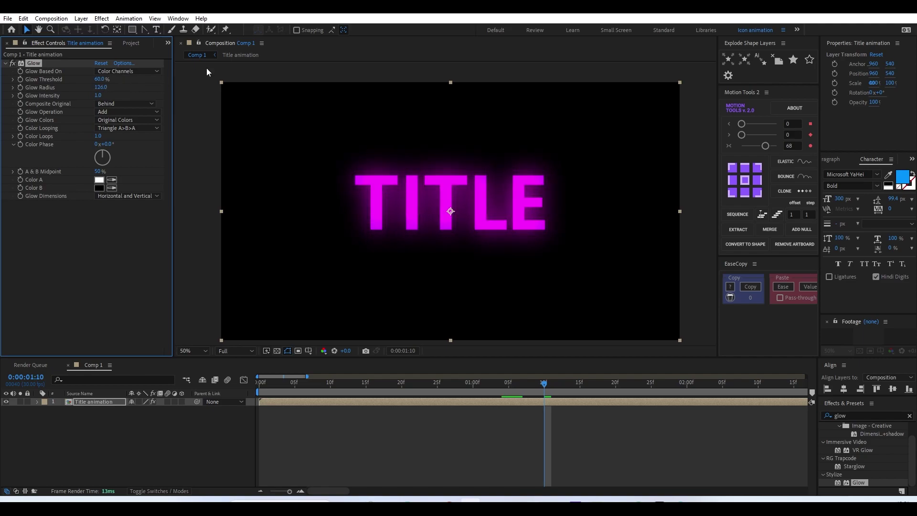
{"action": "left_click", "coordinate": [98, 95]}
{"action": "key", "text": "Return"}
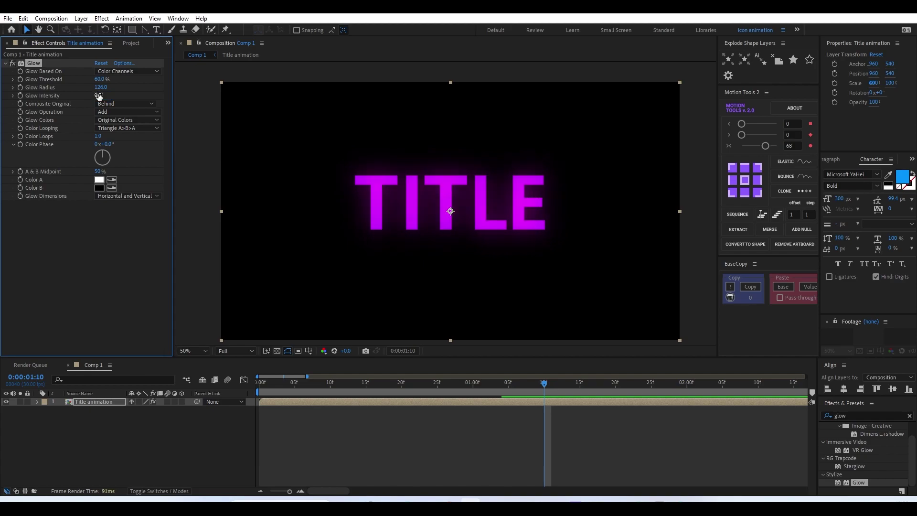
{"action": "left_click_drag", "start_coordinate": [102, 87], "coordinate": [122, 88]}
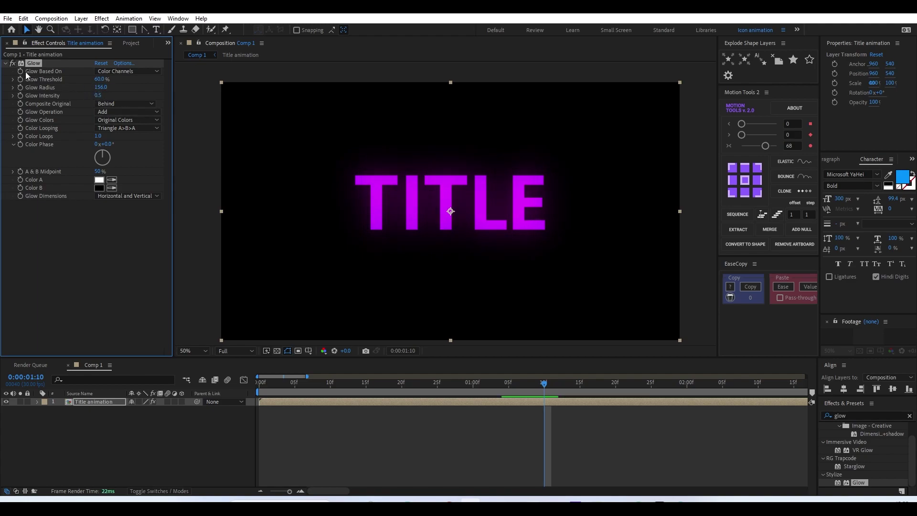
Compare the title with the Glow effect switched off and on, leaving it enabled
{"action": "left_click", "coordinate": [12, 63]}
{"action": "left_click", "coordinate": [13, 63]}
{"action": "left_click", "coordinate": [13, 63]}
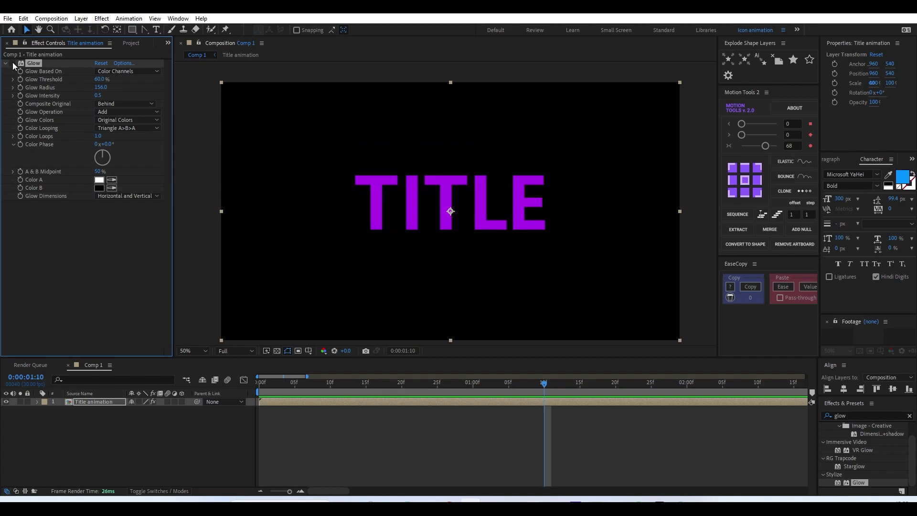
{"action": "left_click", "coordinate": [13, 63]}
Clear the selection and play back the glowing title animation
{"action": "left_click", "coordinate": [339, 433]}
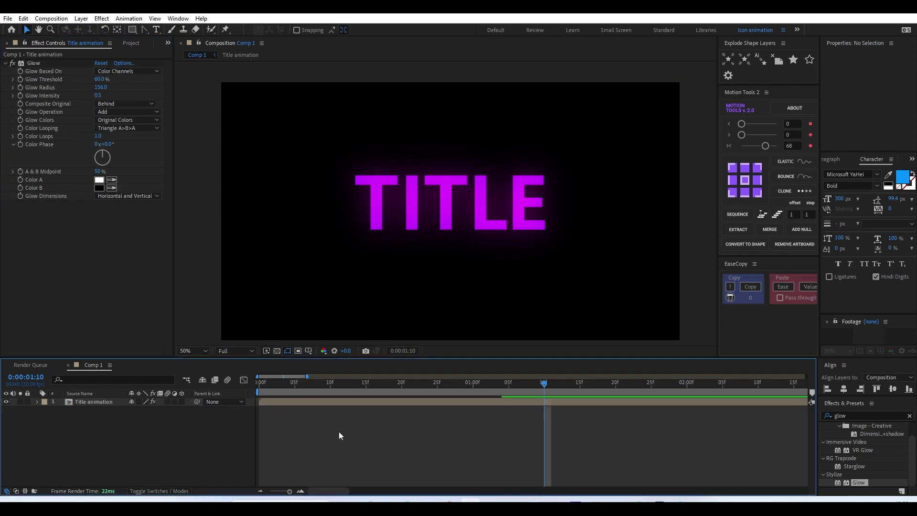
{"action": "key", "text": "space"}
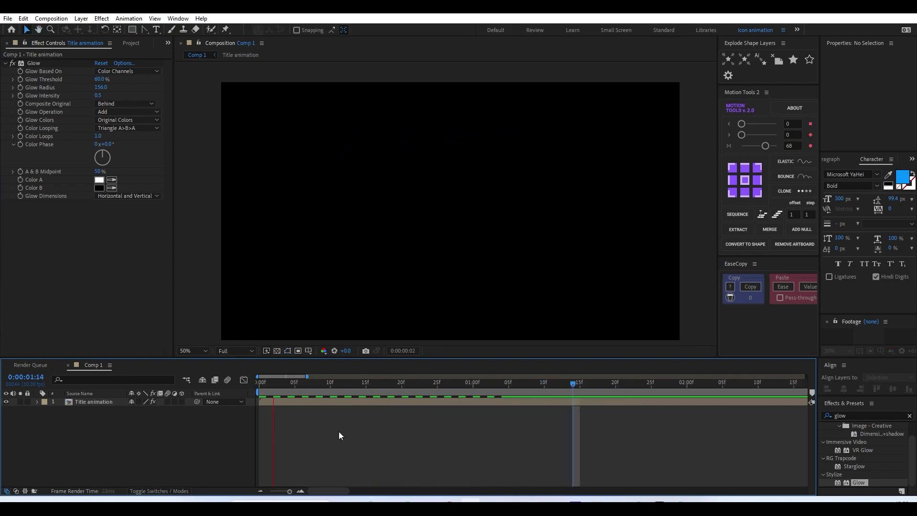
{"action": "key", "text": "space"}
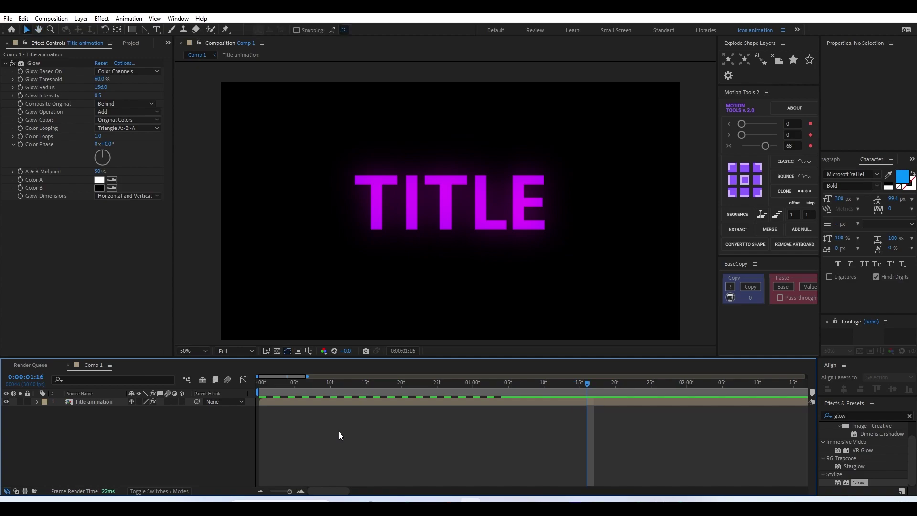
End the work area at 0:00:01:14 and preview the shortened range
{"action": "left_click_drag", "start_coordinate": [505, 389], "coordinate": [571, 388]}
{"action": "key", "text": "n"}
{"action": "key", "text": "space"}
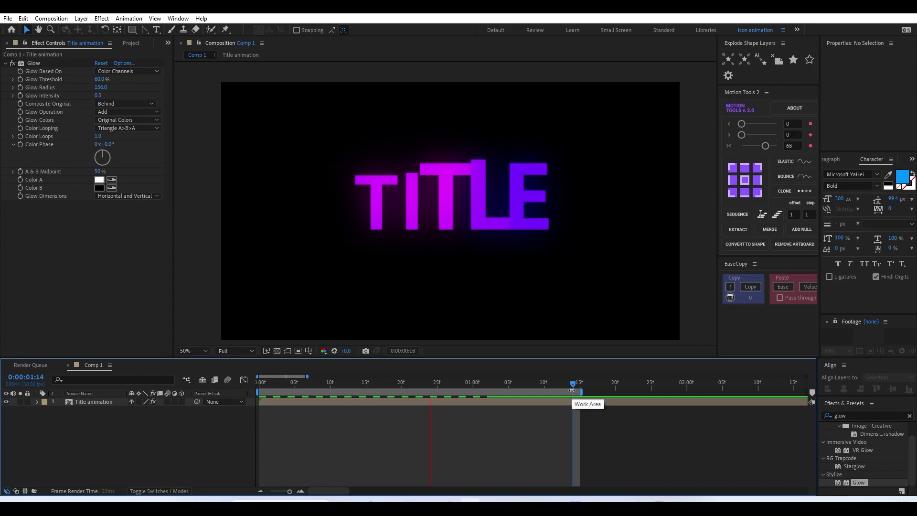
Watch the title animation in a maximized Composition viewer fitted to the available space, and restore the normal layout
{"action": "key", "text": "grave"}
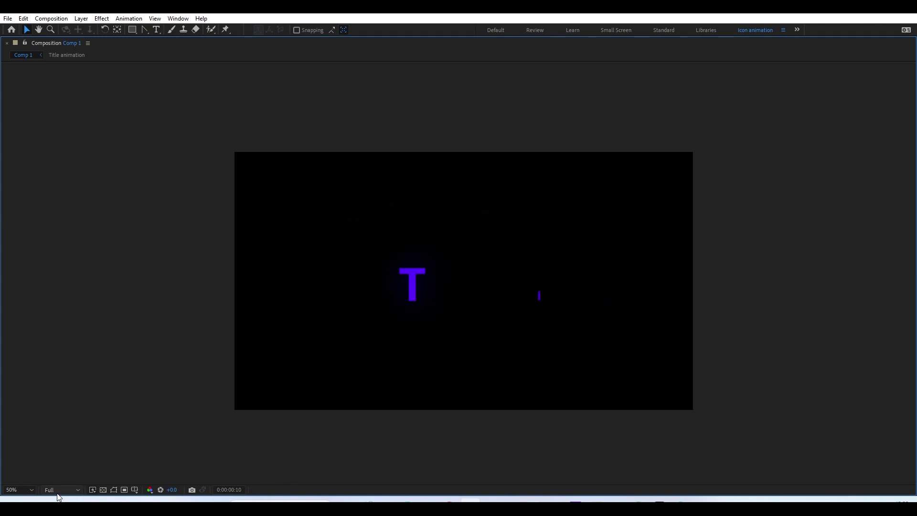
{"action": "left_click", "coordinate": [19, 489]}
{"action": "left_click", "coordinate": [20, 326]}
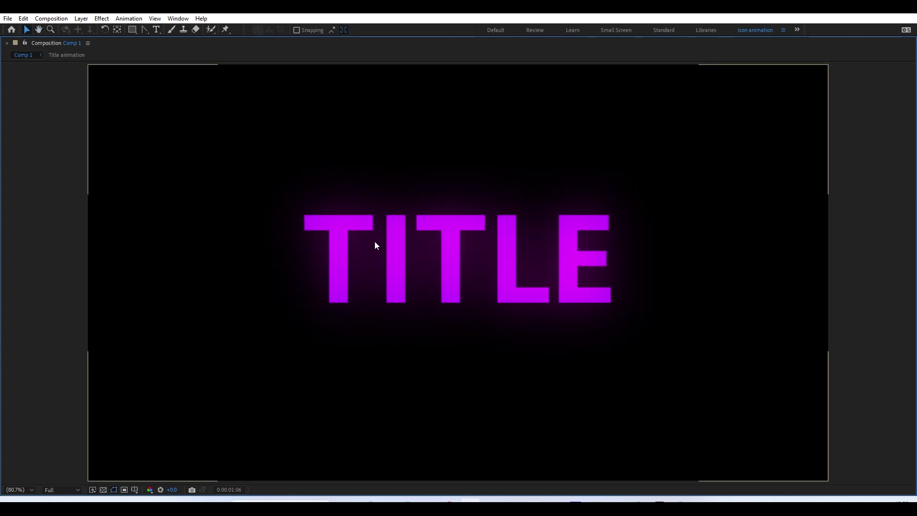
{"action": "key", "text": "grave"}
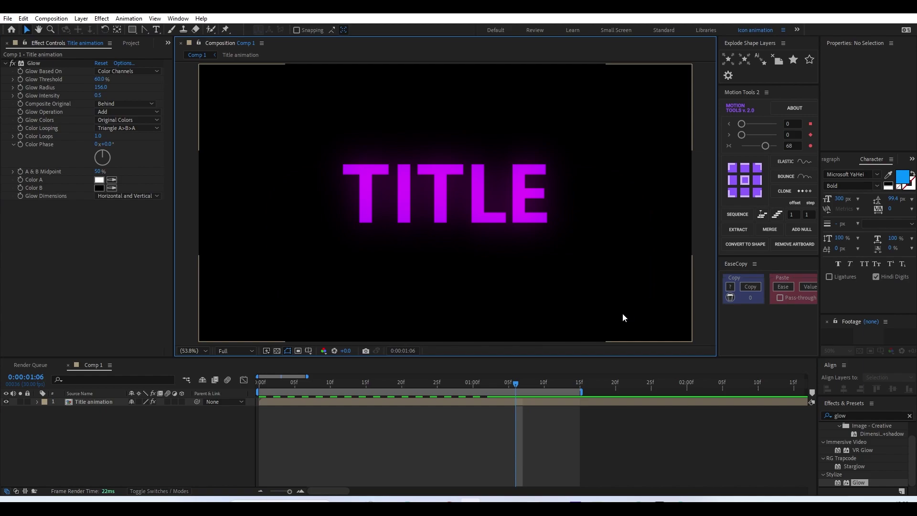